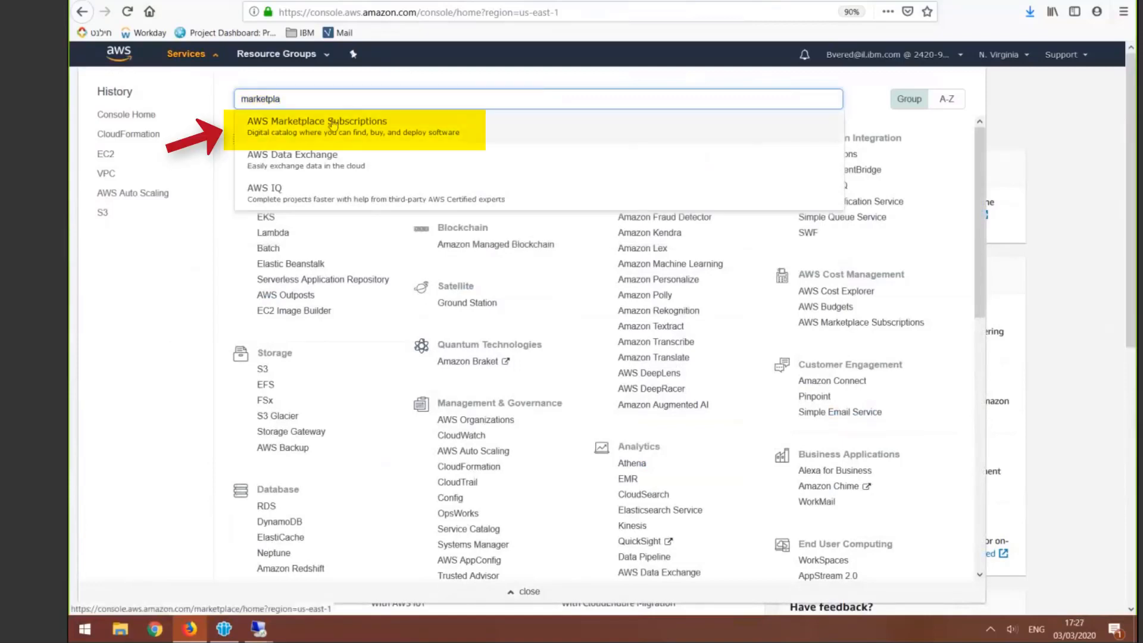
Open AWS Marketplace Subscriptions and review the product overview of IBM Spectrum Protect Plus
{"action": "left_click", "coordinate": [303, 121]}
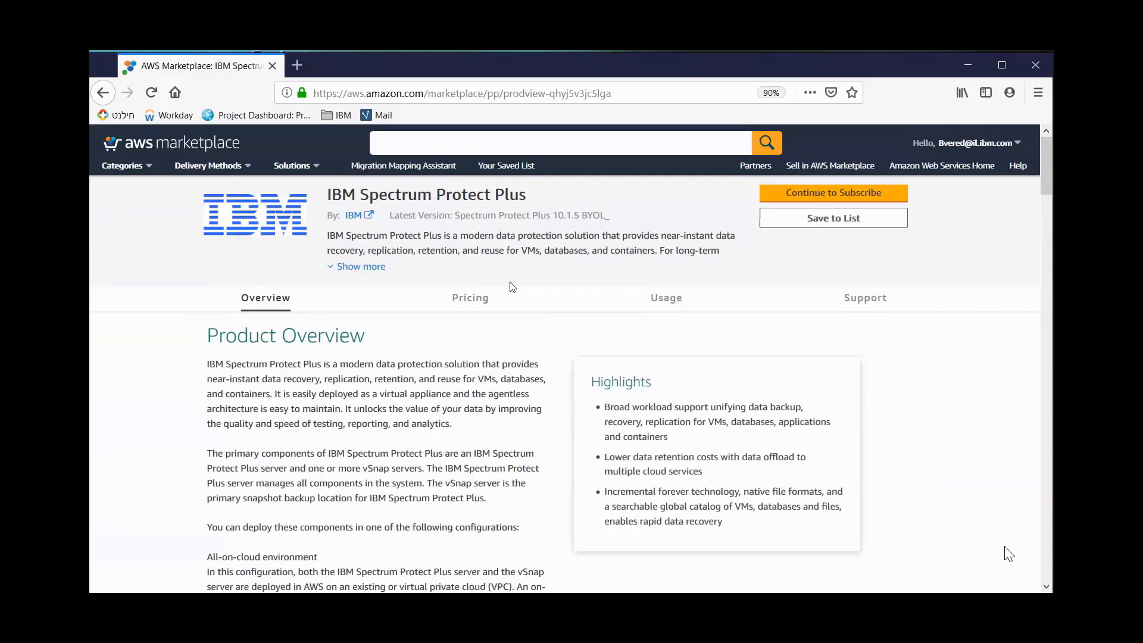
{"action": "scroll", "coordinate": [189, 413], "scroll_direction": "down", "scroll_amount": 4}
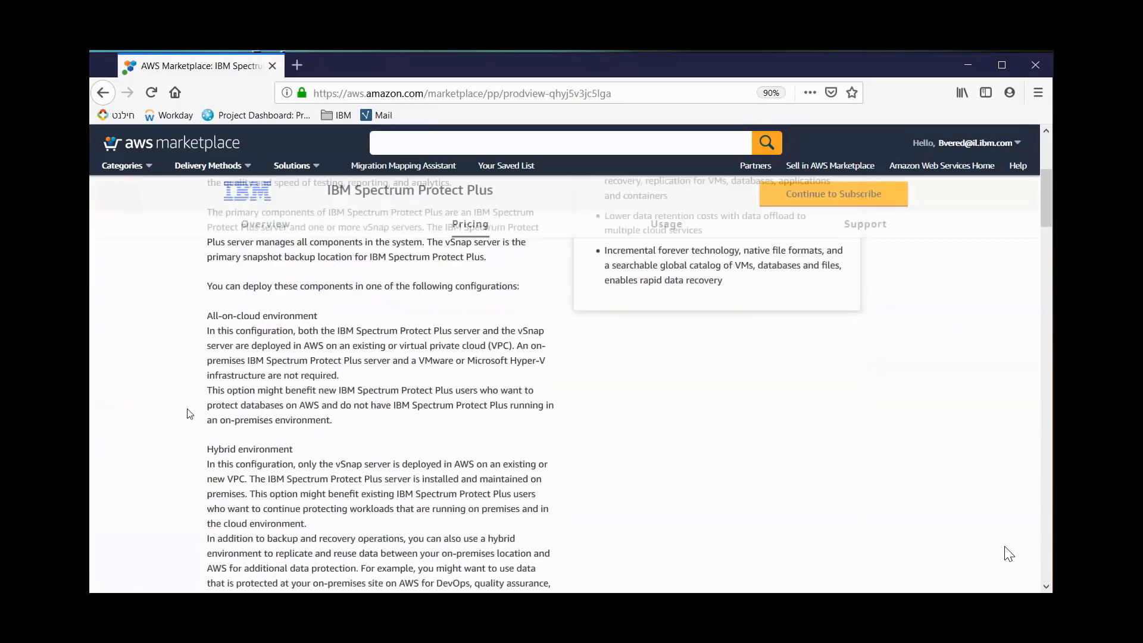
{"action": "scroll", "coordinate": [176, 432], "scroll_direction": "down", "scroll_amount": 2}
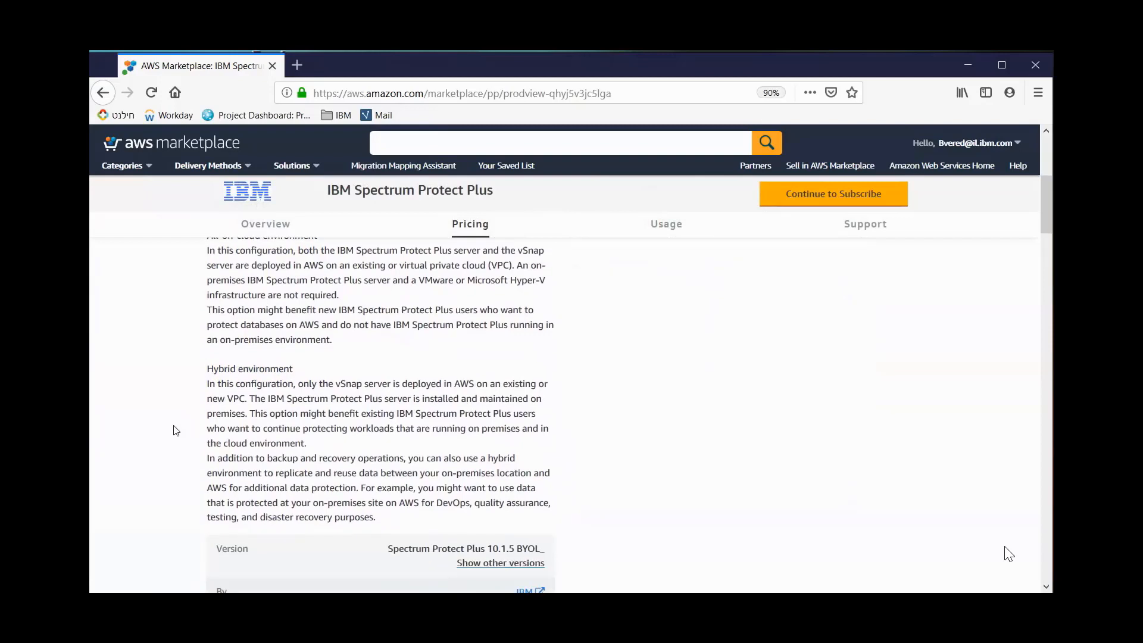
{"action": "scroll", "coordinate": [176, 430], "scroll_direction": "down", "scroll_amount": 3}
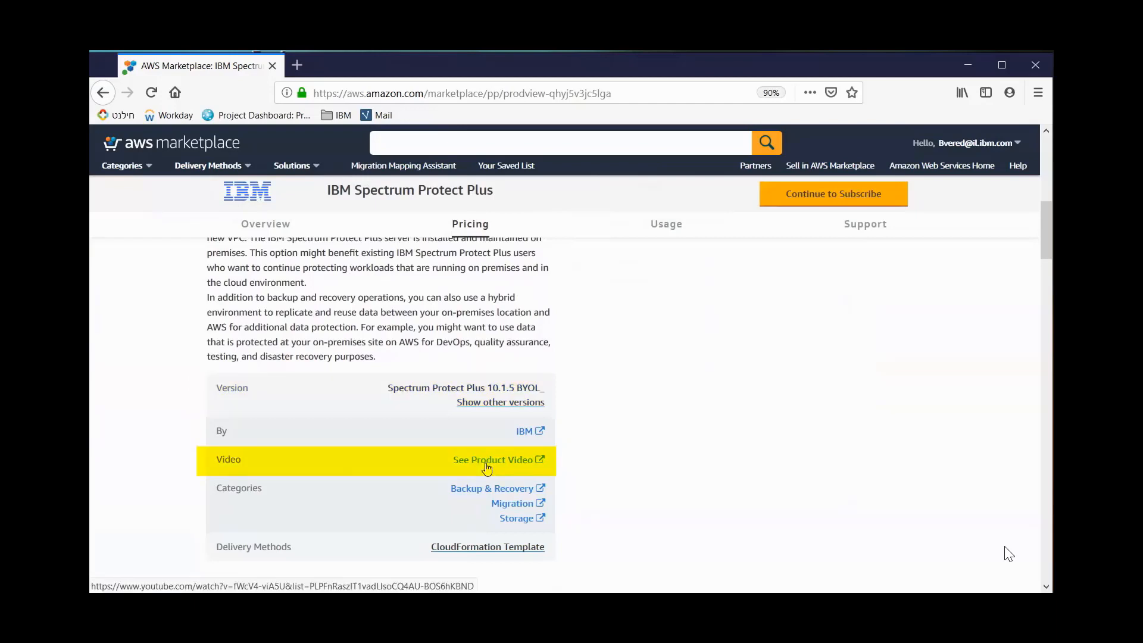
{"action": "scroll", "coordinate": [197, 462], "scroll_direction": "down", "scroll_amount": 6}
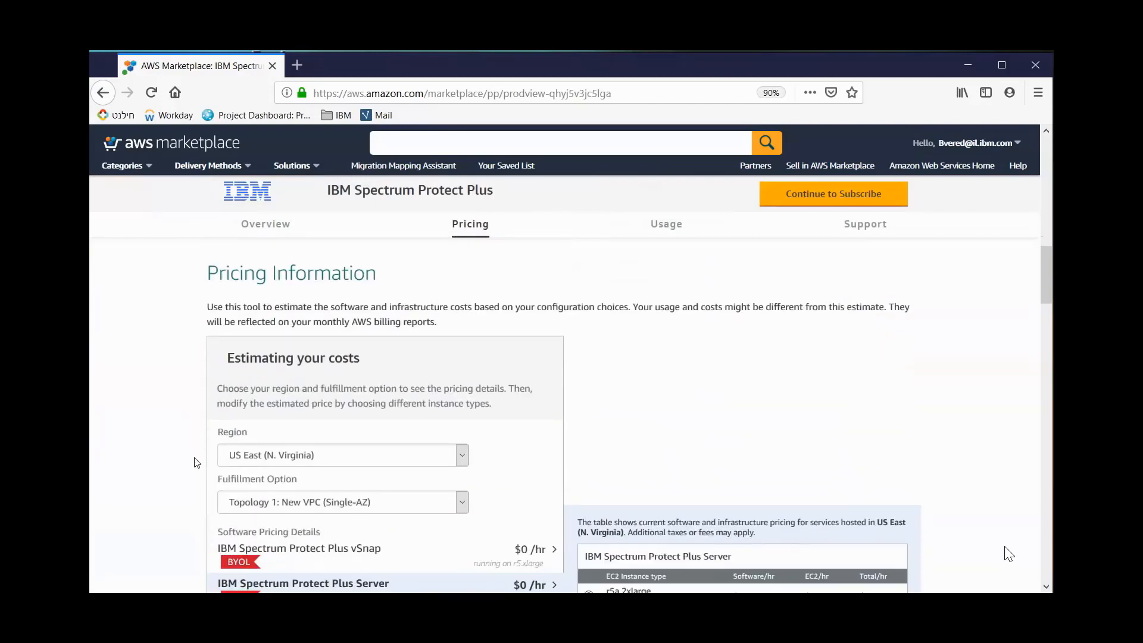
Set the fulfillment option in the cost estimate to Topology 1: New VPC (Single-AZ)
{"action": "scroll", "coordinate": [196, 462], "scroll_direction": "down", "scroll_amount": 1}
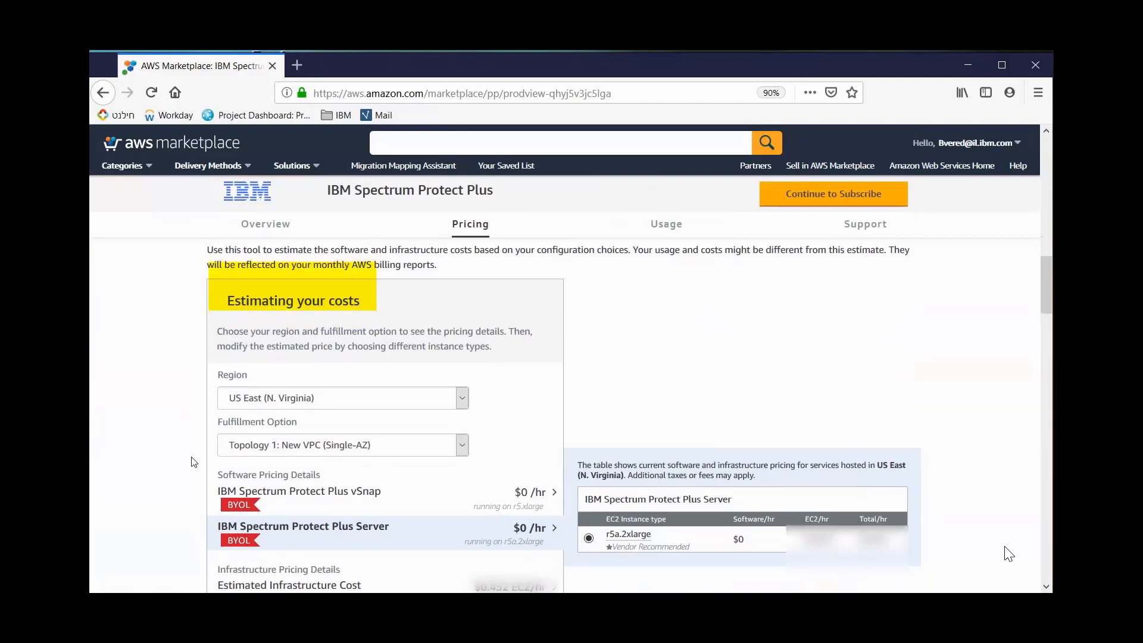
{"action": "scroll", "coordinate": [194, 462], "scroll_direction": "down", "scroll_amount": 1}
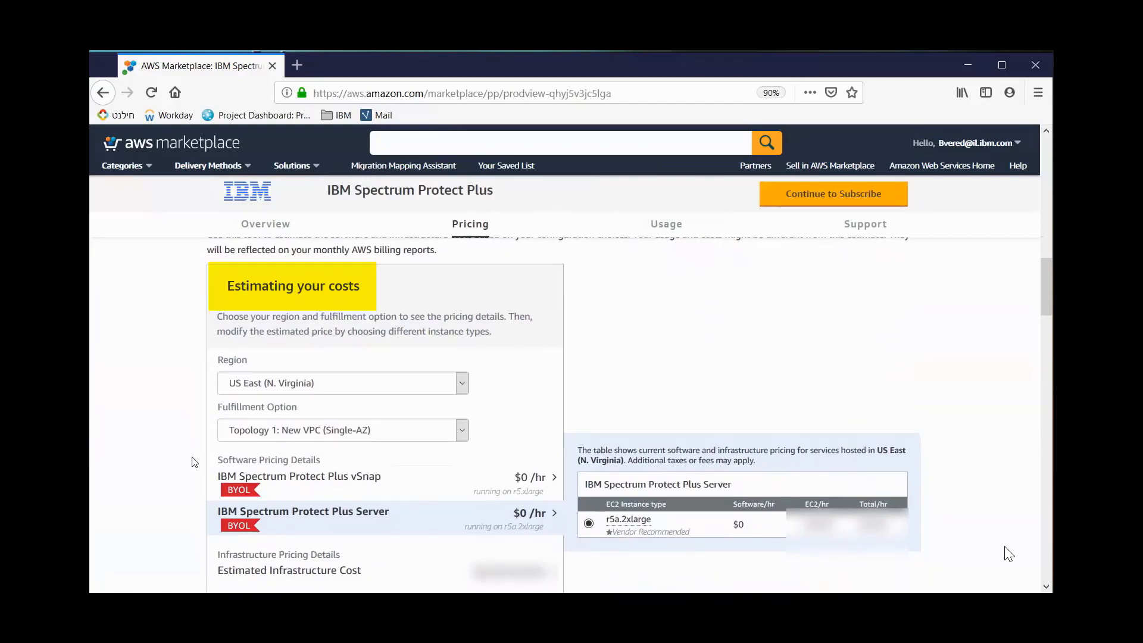
{"action": "scroll", "coordinate": [194, 462], "scroll_direction": "down", "scroll_amount": 1}
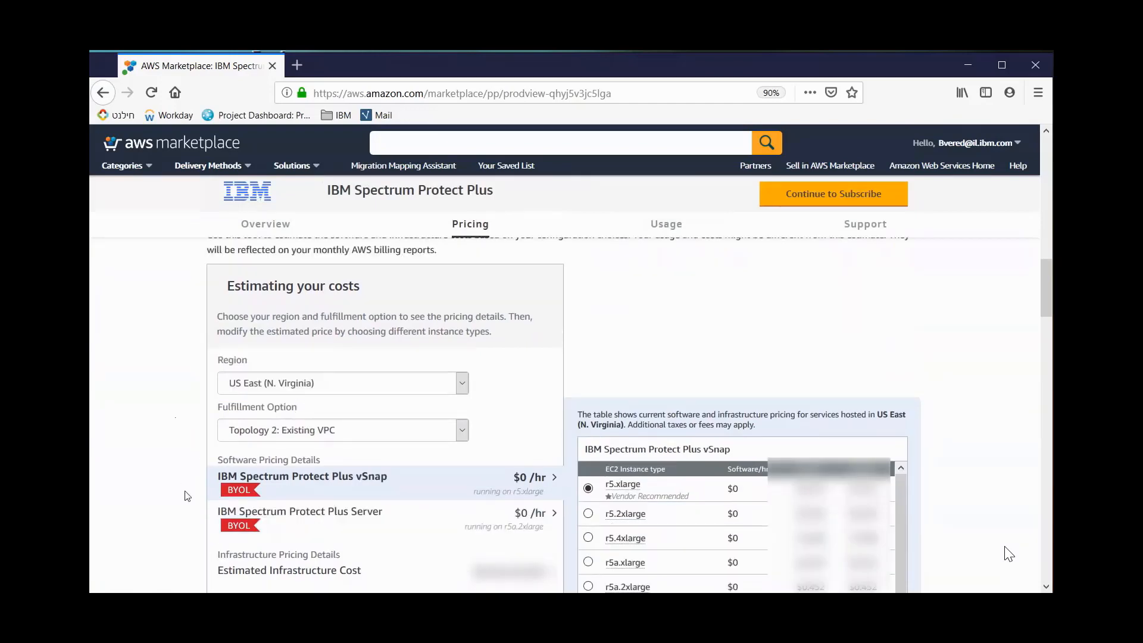
{"action": "scroll", "coordinate": [190, 496], "scroll_direction": "down", "scroll_amount": 1}
{"action": "left_click", "coordinate": [301, 417]}
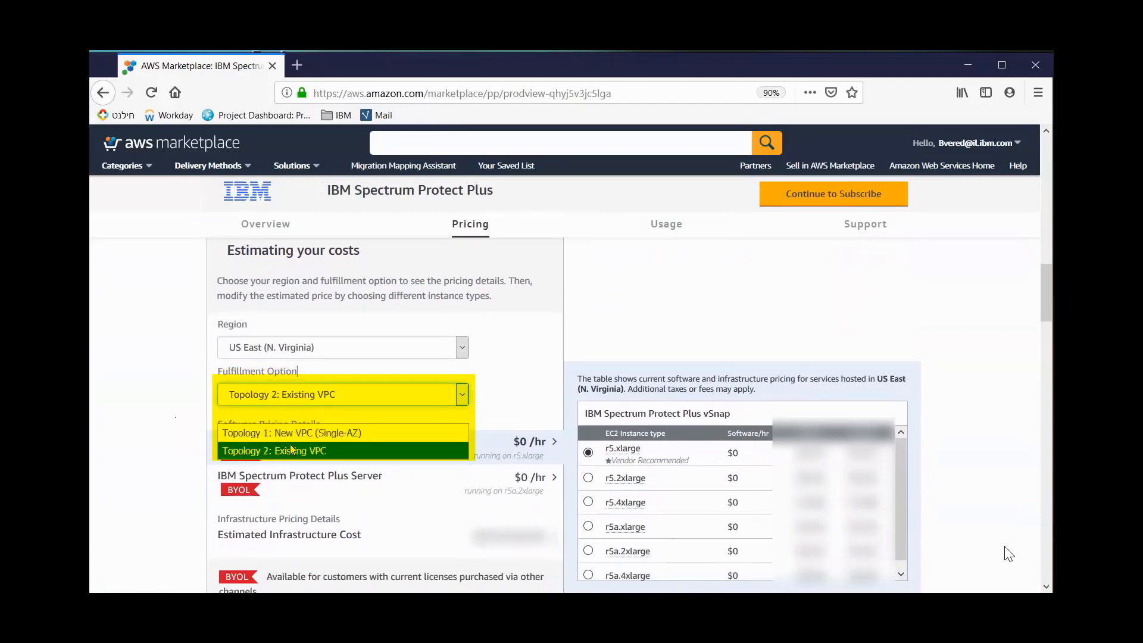
{"action": "left_click", "coordinate": [294, 434]}
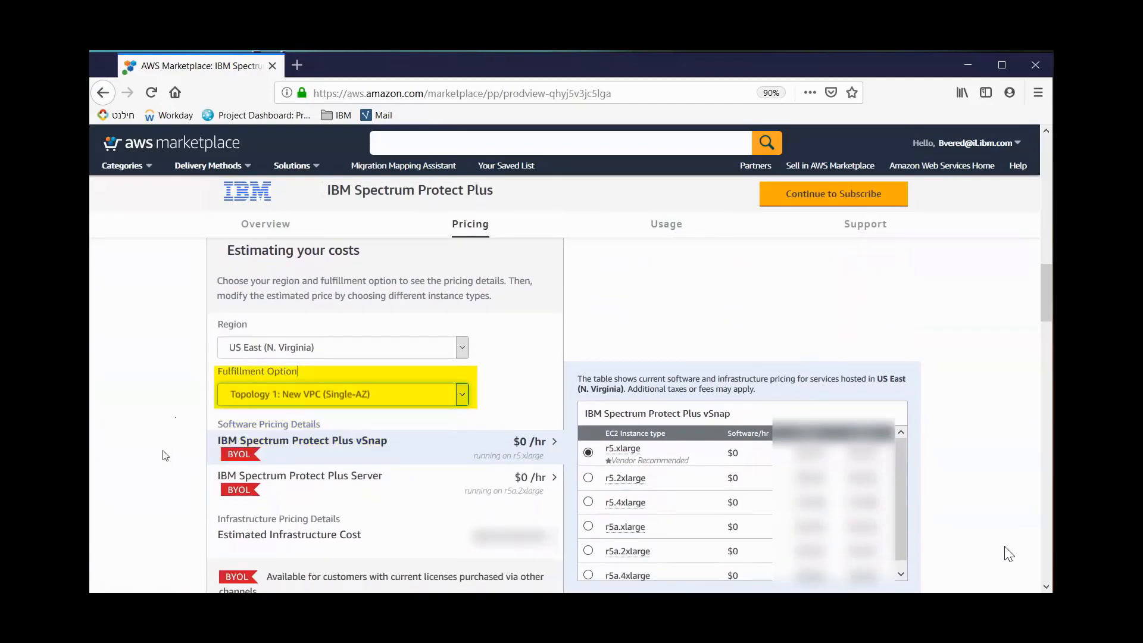
Examine the pricing details for the IBM Spectrum Protect Plus Server and the estimated infrastructure cost
{"action": "scroll", "coordinate": [200, 450], "scroll_direction": "down", "scroll_amount": 2}
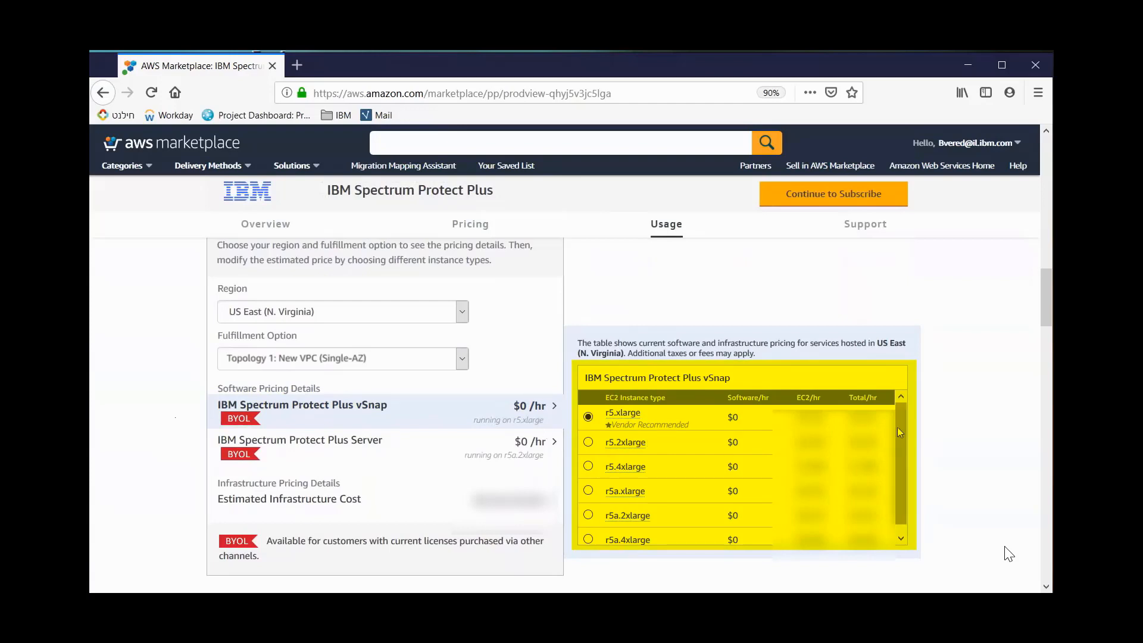
{"action": "left_click", "coordinate": [476, 463]}
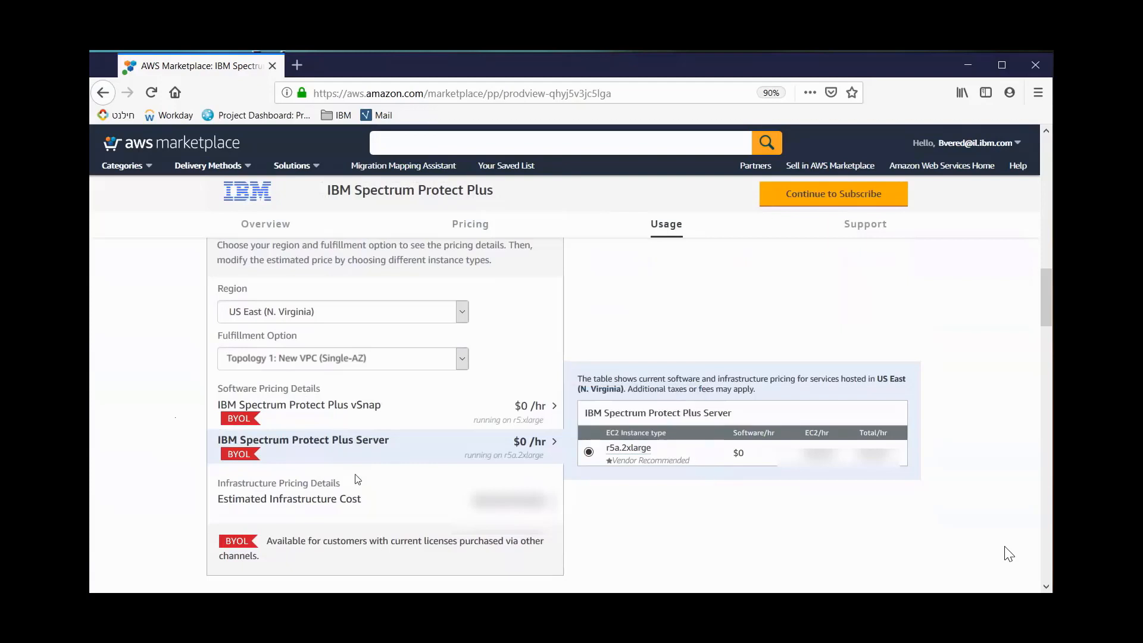
{"action": "left_click", "coordinate": [316, 510]}
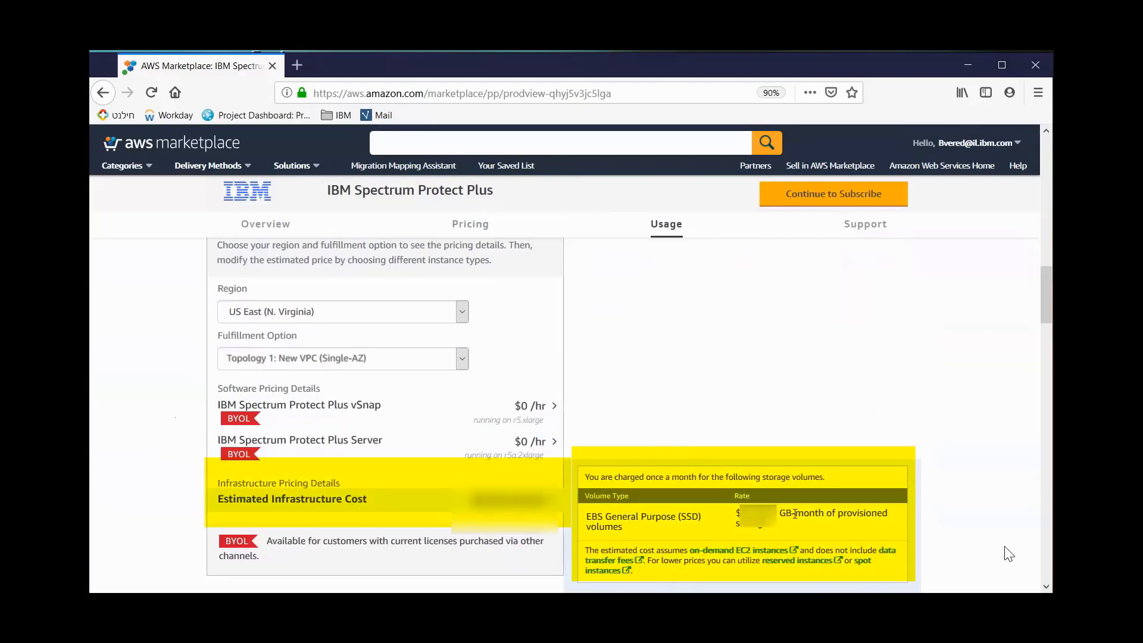
{"action": "left_click_drag", "start_coordinate": [796, 513], "coordinate": [732, 512]}
{"action": "left_click", "coordinate": [691, 515]}
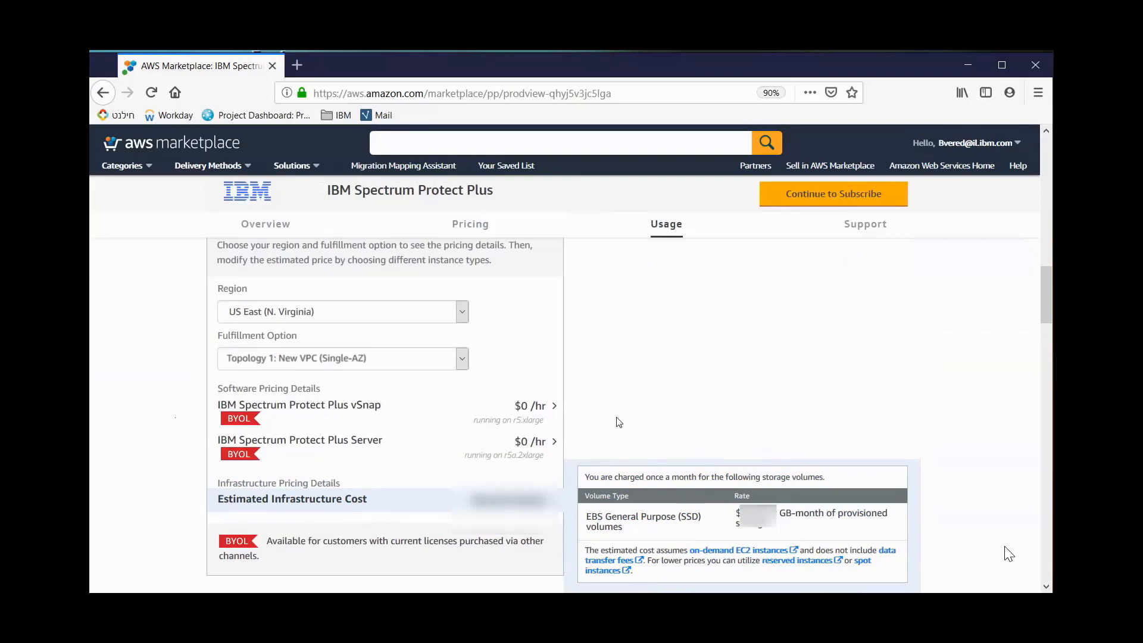
Review the BYOL licensing note and the usage information for the Topology 1: New VPC (Single-AZ) fulfillment option
{"action": "scroll", "coordinate": [616, 421], "scroll_direction": "down", "scroll_amount": 3}
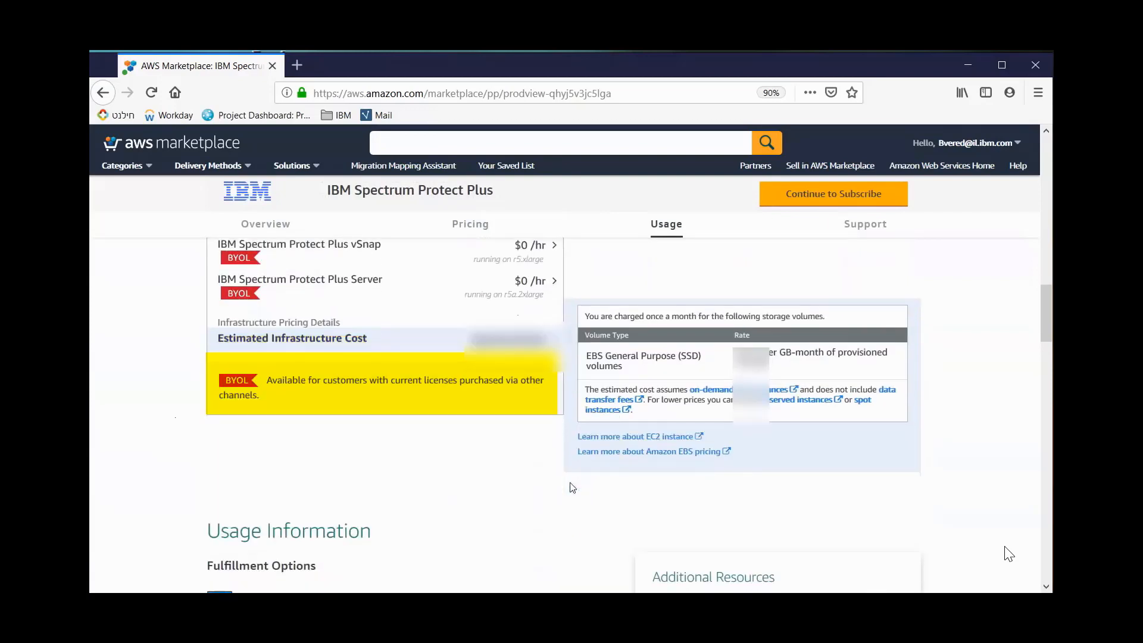
{"action": "scroll", "coordinate": [570, 487], "scroll_direction": "down", "scroll_amount": 1}
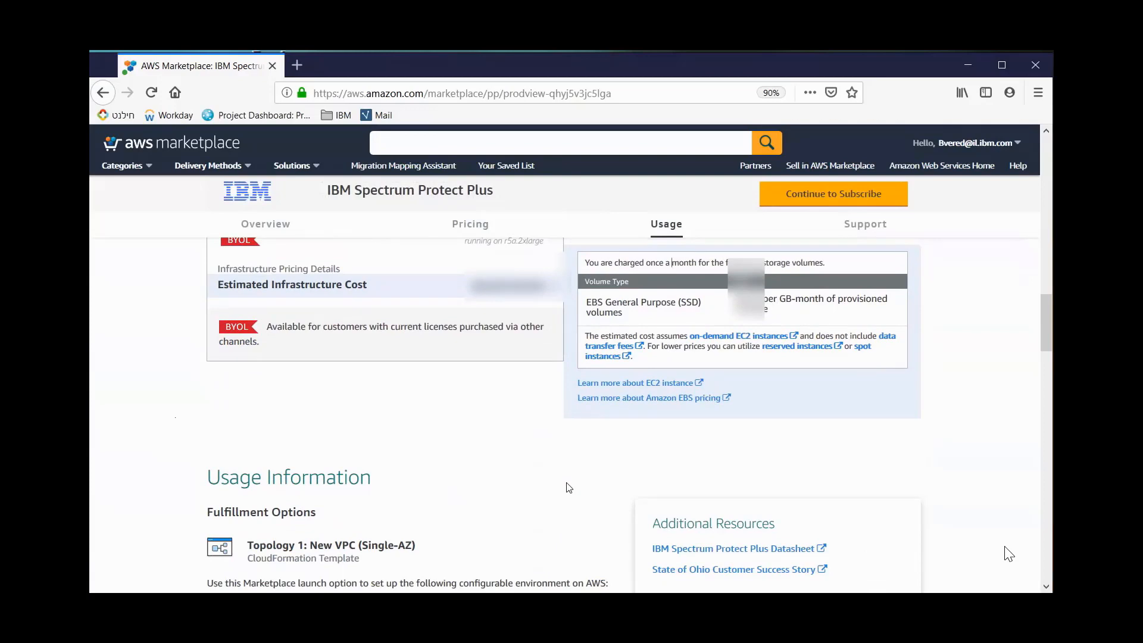
{"action": "scroll", "coordinate": [569, 487], "scroll_direction": "down", "scroll_amount": 1}
{"action": "scroll", "coordinate": [565, 454], "scroll_direction": "down", "scroll_amount": 1}
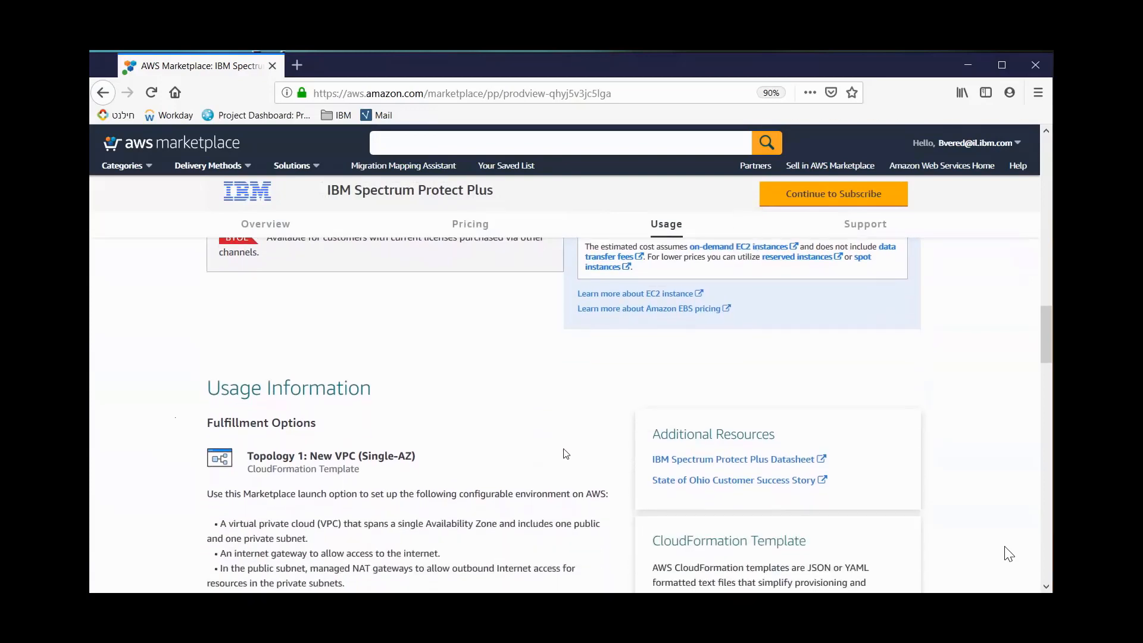
{"action": "scroll", "coordinate": [565, 453], "scroll_direction": "down", "scroll_amount": 1}
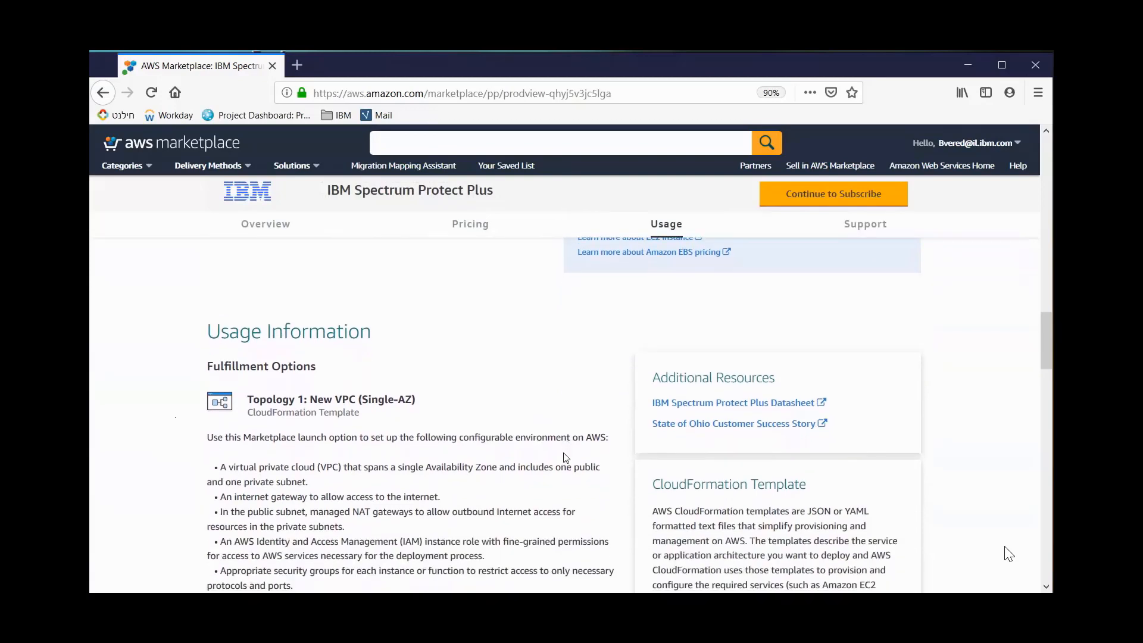
{"action": "scroll", "coordinate": [384, 320], "scroll_direction": "down", "scroll_amount": 1}
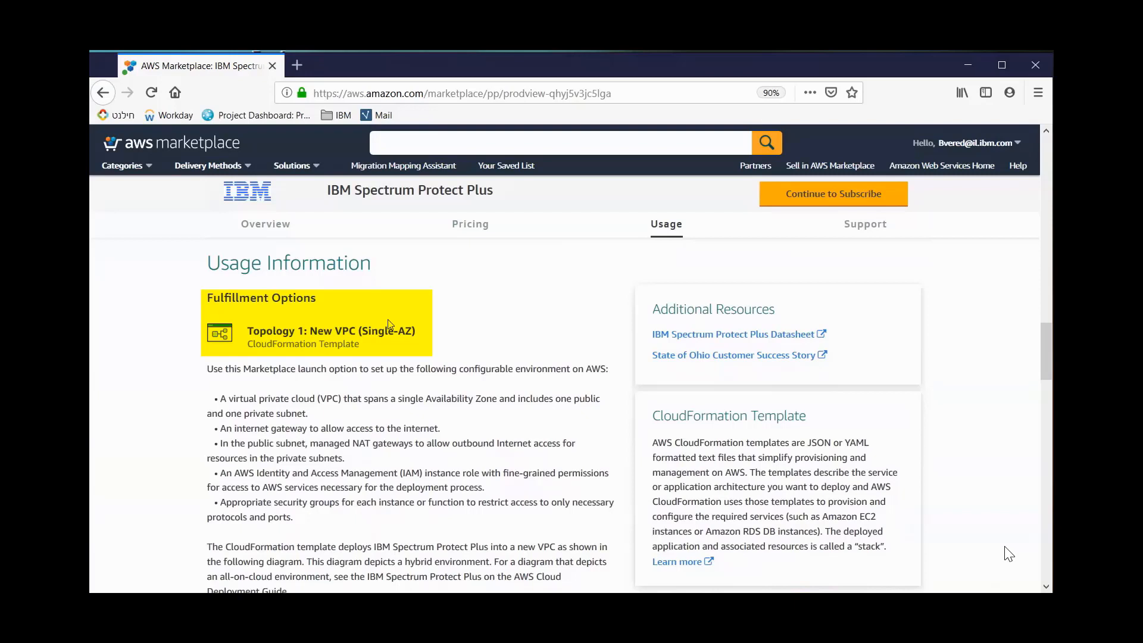
{"action": "scroll", "coordinate": [169, 269], "scroll_direction": "down", "scroll_amount": 1}
{"action": "scroll", "coordinate": [200, 274], "scroll_direction": "up", "scroll_amount": 1}
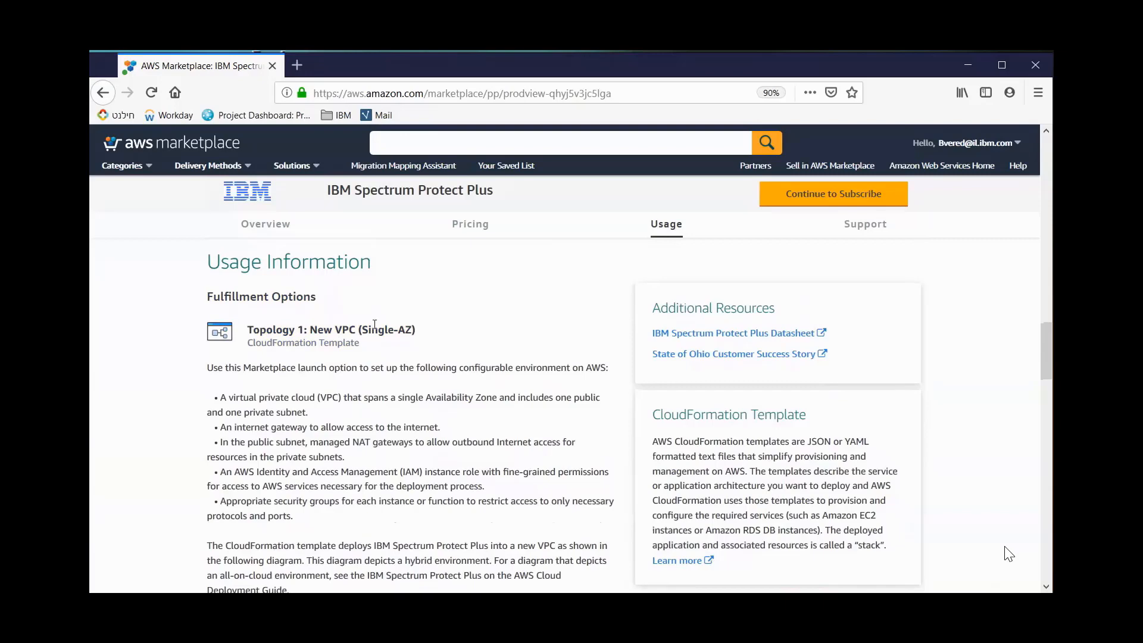
{"action": "scroll", "coordinate": [202, 452], "scroll_direction": "down", "scroll_amount": 3}
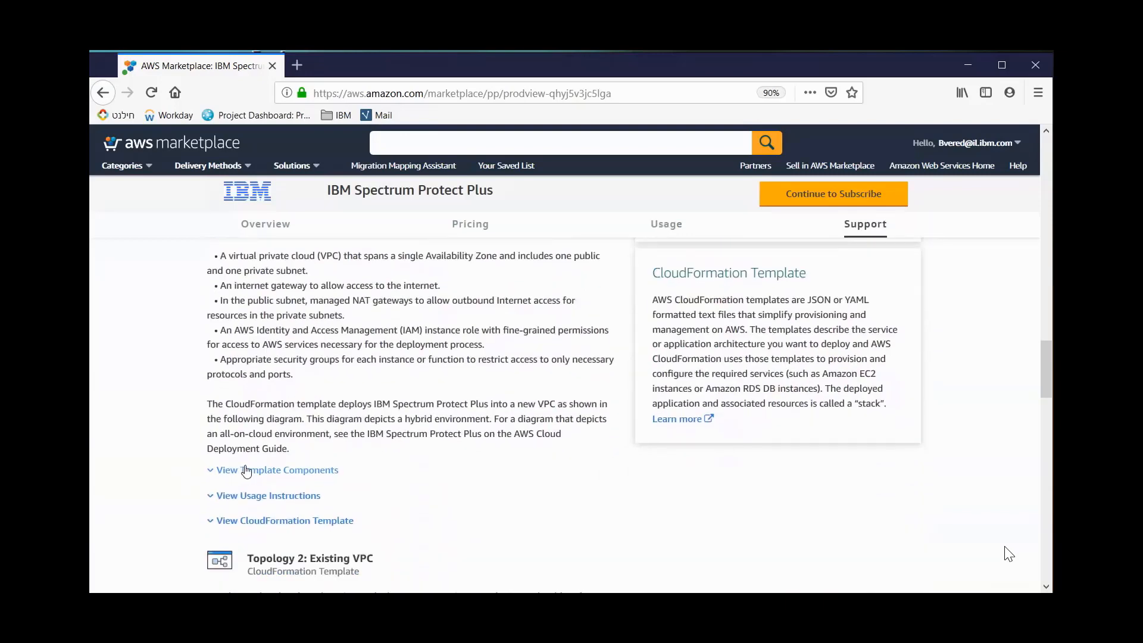
Expand and review the template components and usage instructions of Topology 1: New VPC (Single-AZ)
{"action": "left_click", "coordinate": [241, 470]}
{"action": "scroll", "coordinate": [152, 460], "scroll_direction": "down", "scroll_amount": 3}
{"action": "left_click", "coordinate": [244, 504]}
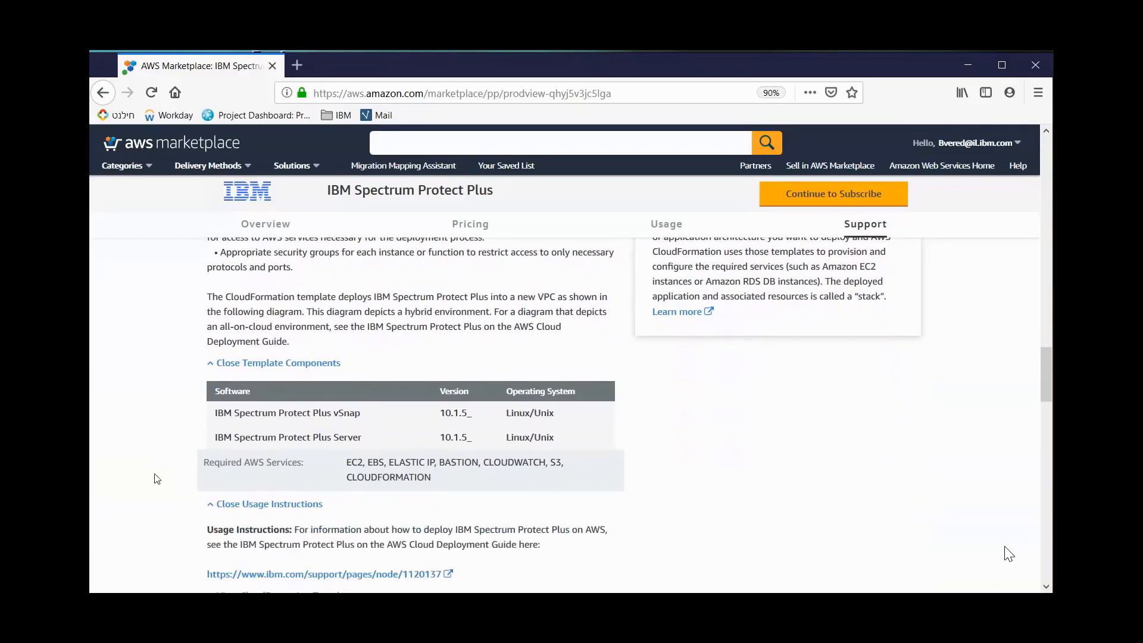
{"action": "scroll", "coordinate": [153, 474], "scroll_direction": "down", "scroll_amount": 2}
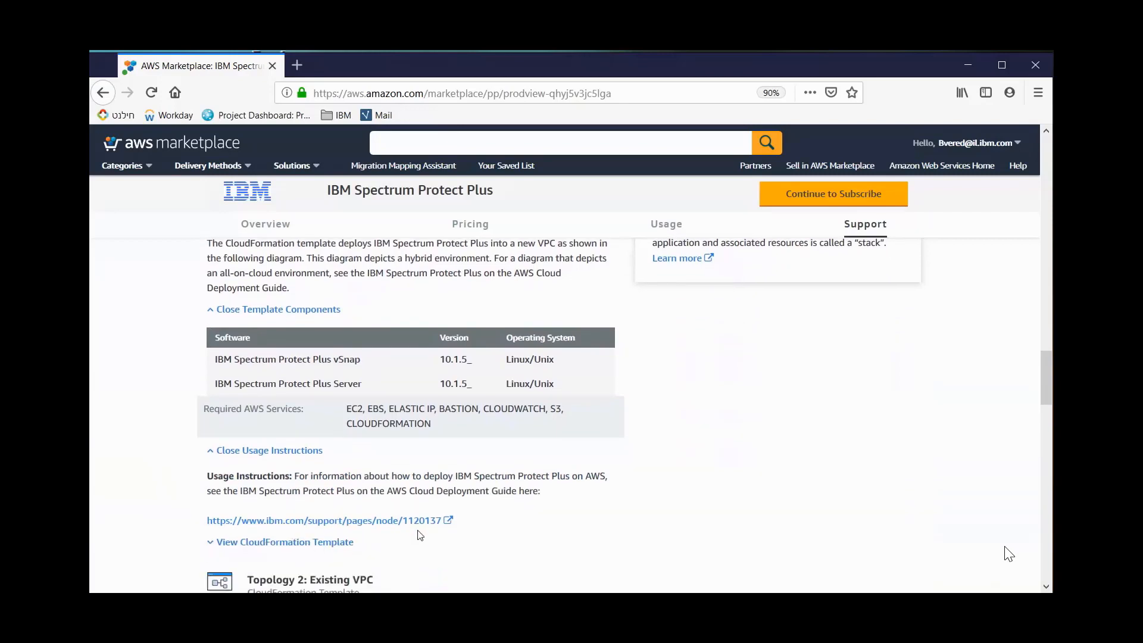
{"action": "scroll", "coordinate": [459, 540], "scroll_direction": "down", "scroll_amount": 1}
{"action": "scroll", "coordinate": [459, 540], "scroll_direction": "down", "scroll_amount": 1}
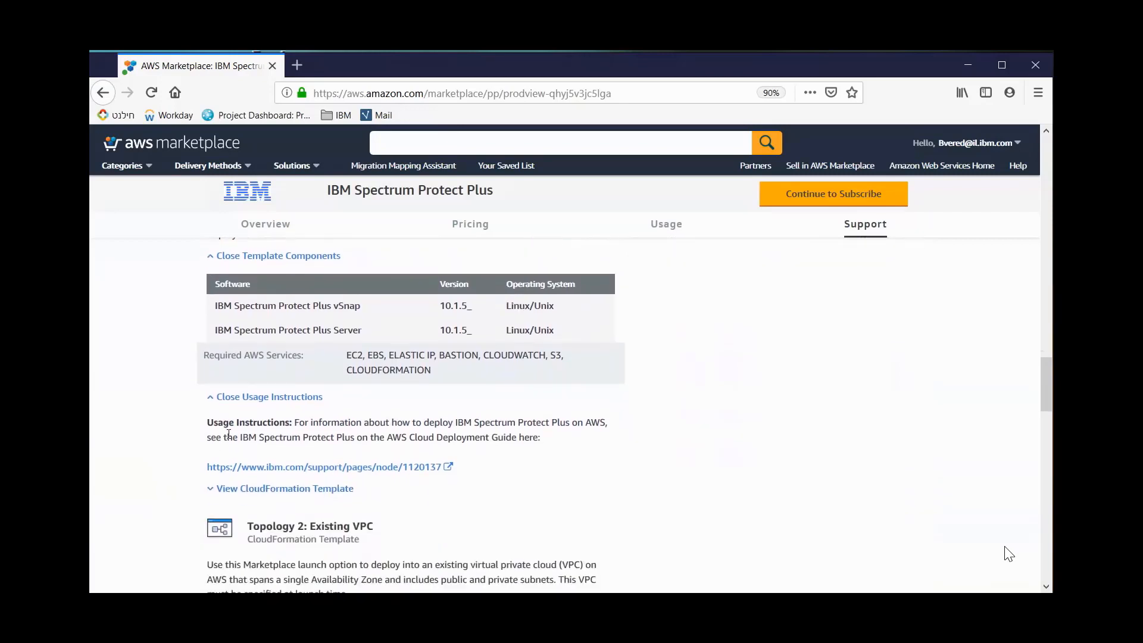
Expand the CloudFormation template of Topology 1 and examine its deployment diagram
{"action": "left_click", "coordinate": [247, 486]}
{"action": "scroll", "coordinate": [195, 464], "scroll_direction": "down", "scroll_amount": 2}
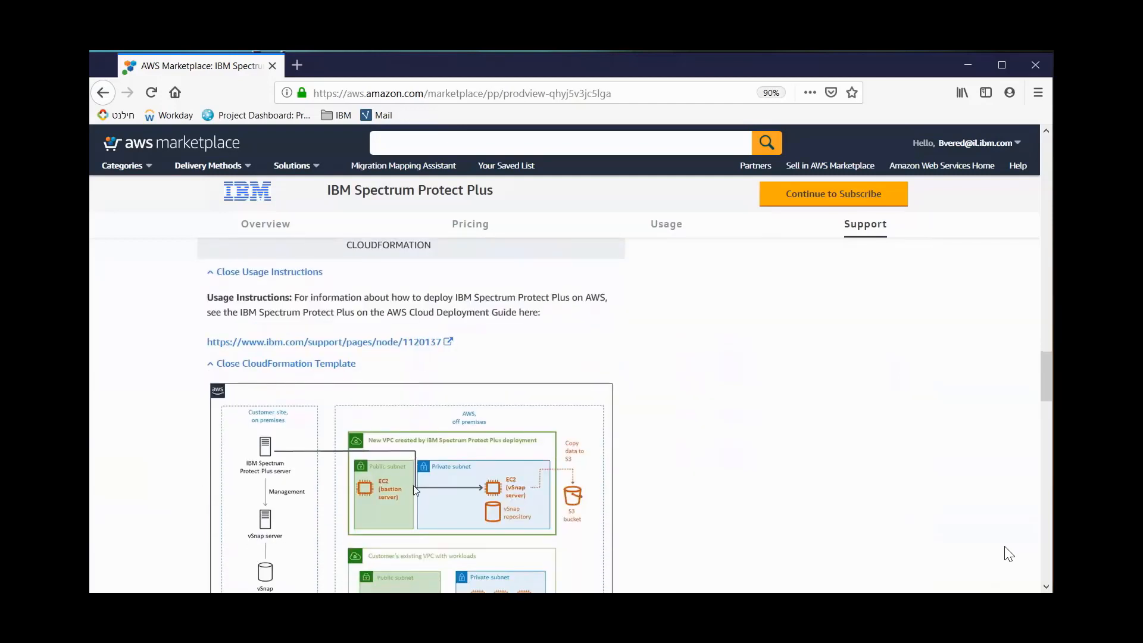
{"action": "scroll", "coordinate": [515, 374], "scroll_direction": "down", "scroll_amount": 5}
{"action": "scroll", "coordinate": [758, 434], "scroll_direction": "down", "scroll_amount": 3}
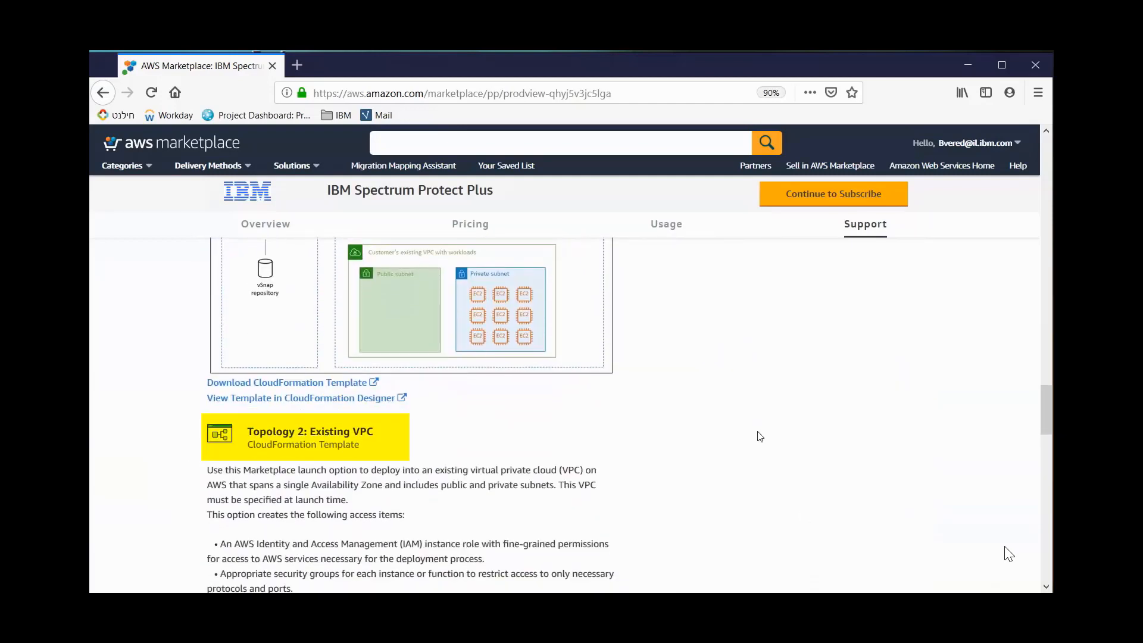
Expand and review the template components, usage instructions and CloudFormation template of Topology 2: Existing VPC
{"action": "scroll", "coordinate": [505, 456], "scroll_direction": "down", "scroll_amount": 2}
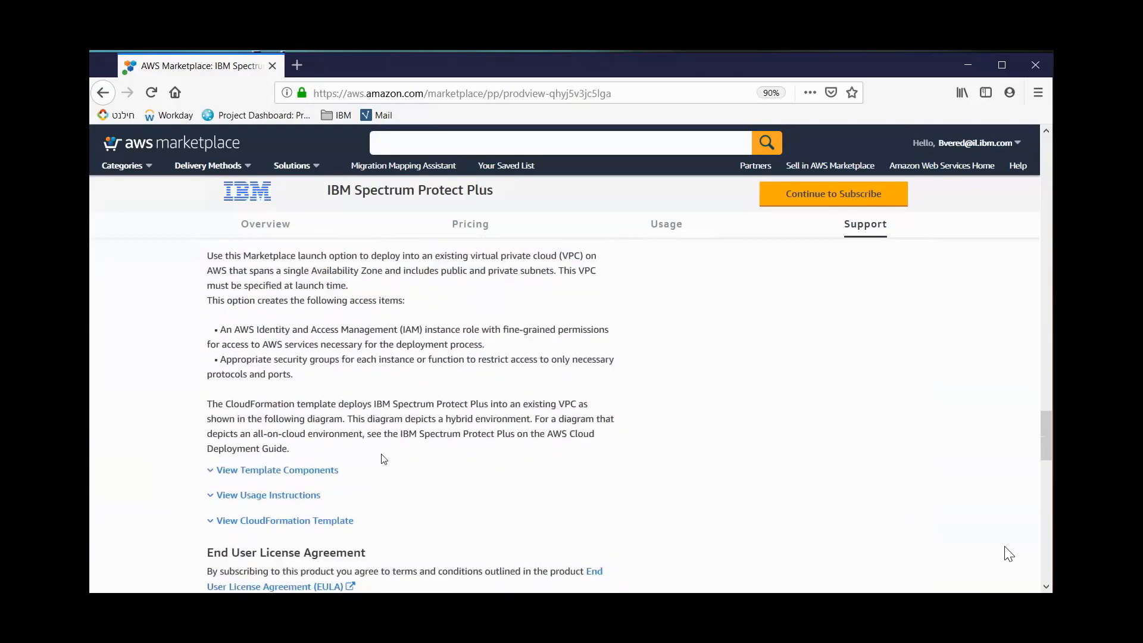
{"action": "left_click", "coordinate": [310, 422]}
{"action": "scroll", "coordinate": [316, 475], "scroll_direction": "down", "scroll_amount": 2}
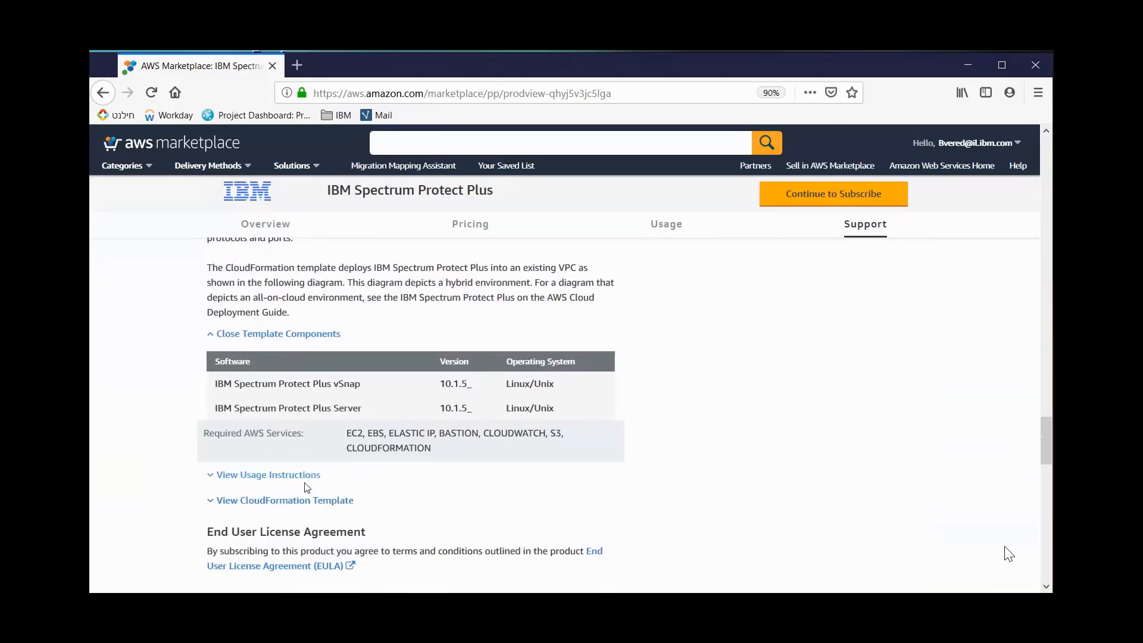
{"action": "left_click", "coordinate": [284, 462]}
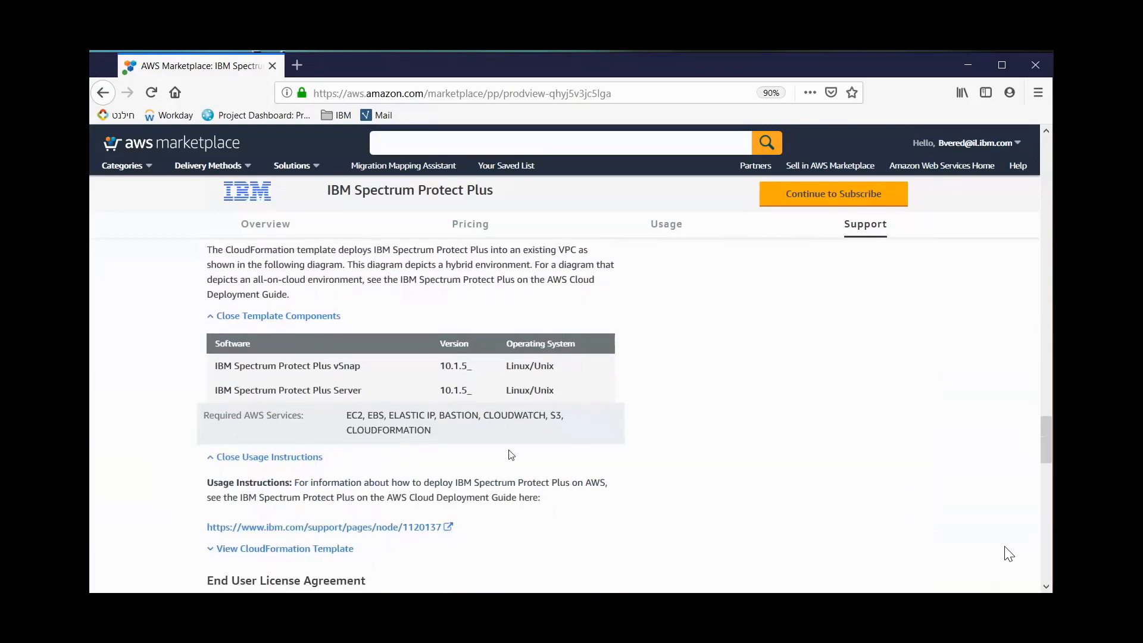
{"action": "scroll", "coordinate": [639, 536], "scroll_direction": "down", "scroll_amount": 1}
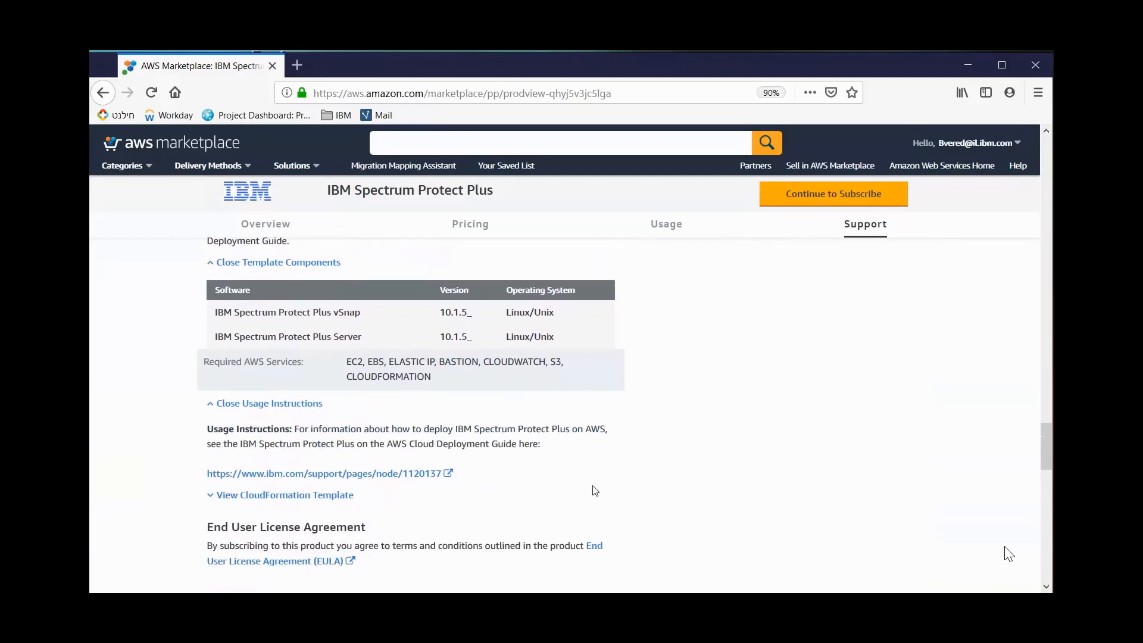
{"action": "left_click", "coordinate": [334, 495]}
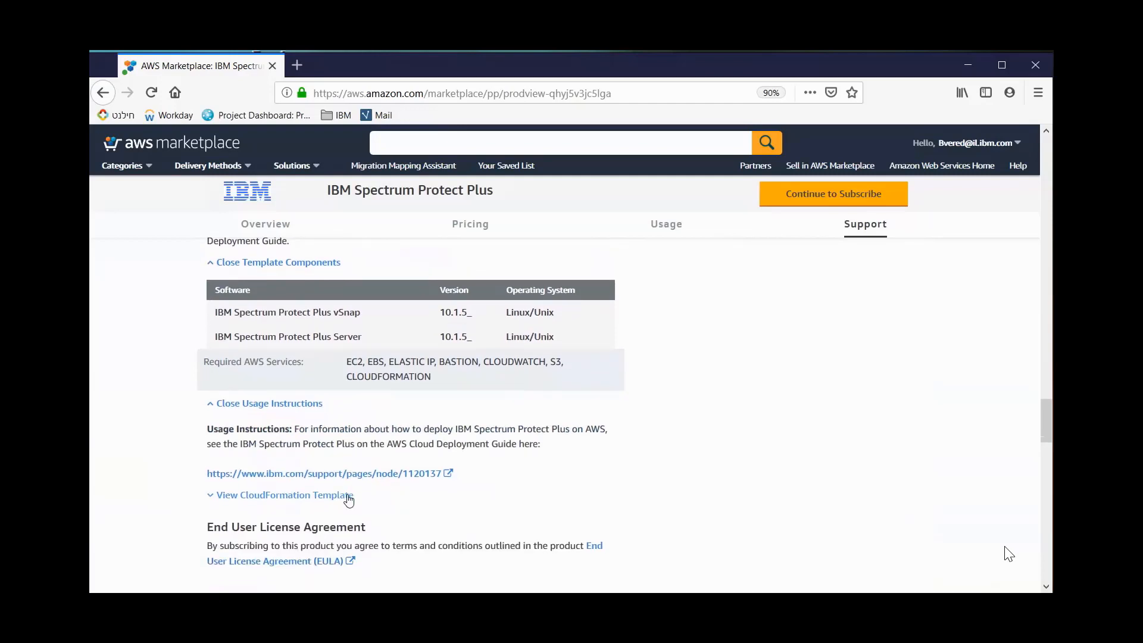
{"action": "scroll", "coordinate": [332, 505], "scroll_direction": "down", "scroll_amount": 3}
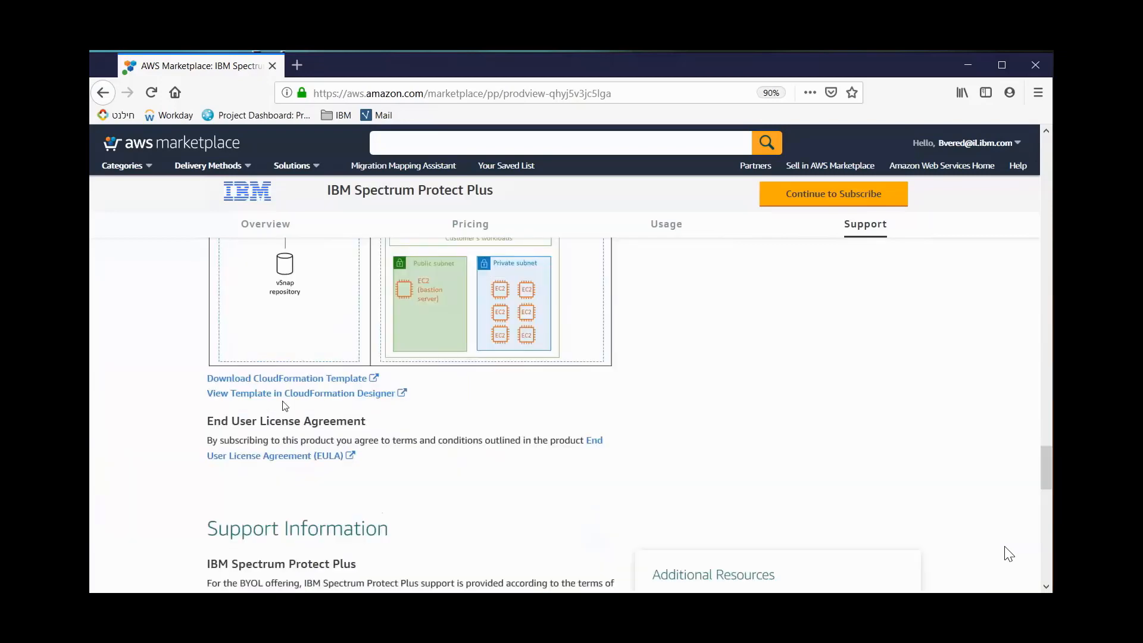
Review the support information, then continue through the product's subscription to its software configuration page
{"action": "scroll", "coordinate": [607, 557], "scroll_direction": "down", "scroll_amount": 10}
{"action": "scroll", "coordinate": [441, 472], "scroll_direction": "down", "scroll_amount": 2}
{"action": "scroll", "coordinate": [441, 472], "scroll_direction": "down", "scroll_amount": 5}
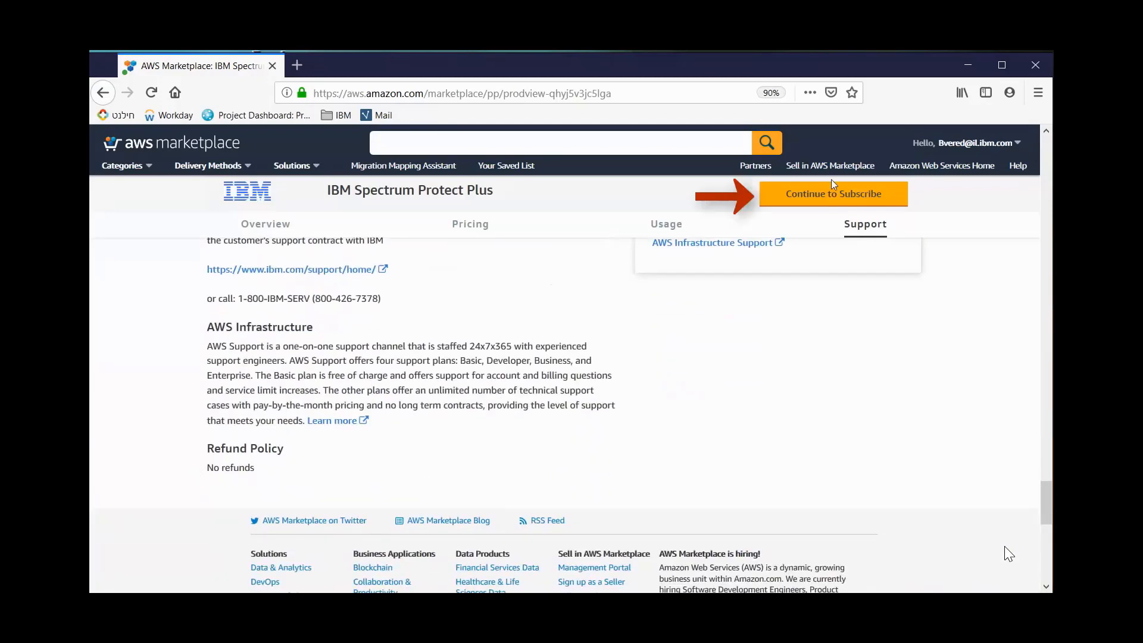
{"action": "left_click", "coordinate": [822, 196]}
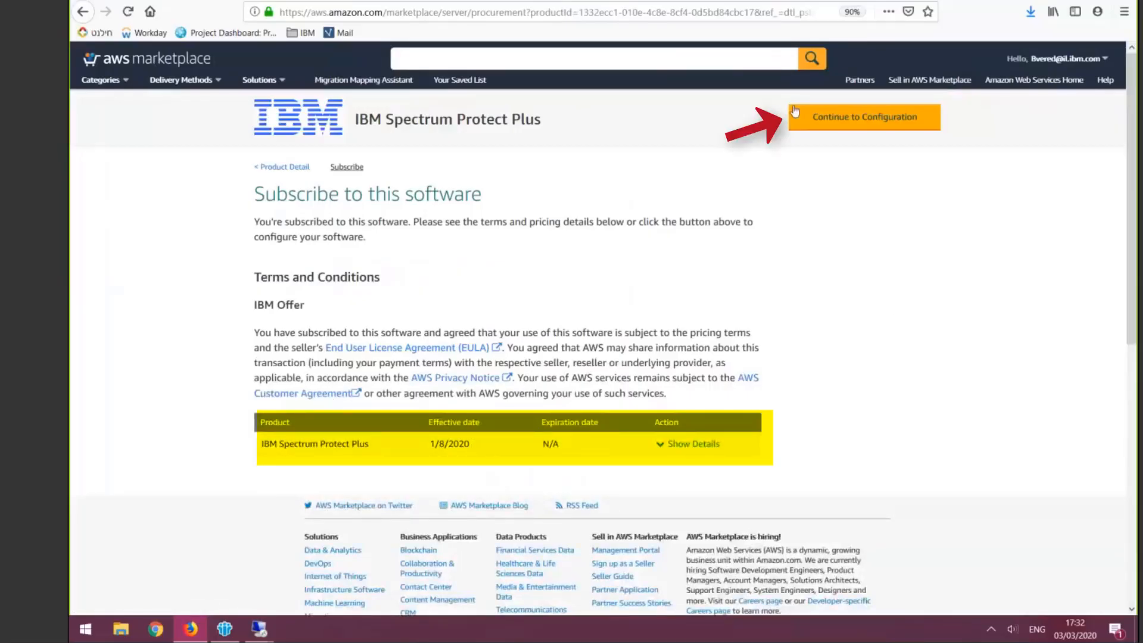
{"action": "left_click", "coordinate": [905, 129]}
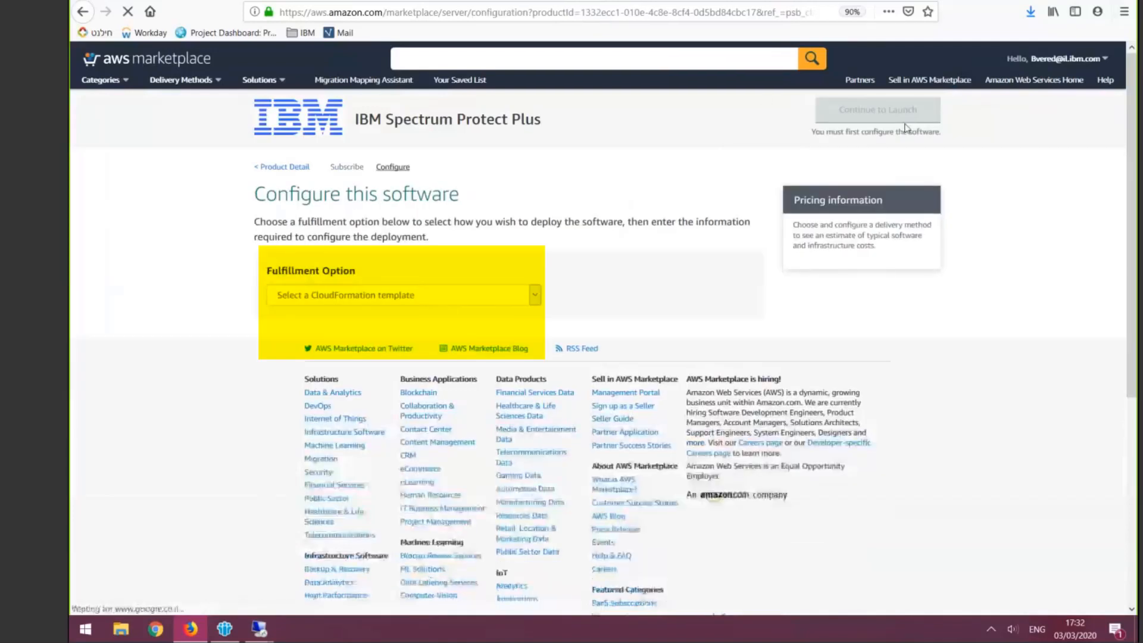
Set the fulfillment option to New VPC (Single-AZ) and the software version to Spectrum Protect Plus 10.1.5* BYOL (Jan 12, 2020)
{"action": "left_click", "coordinate": [403, 295]}
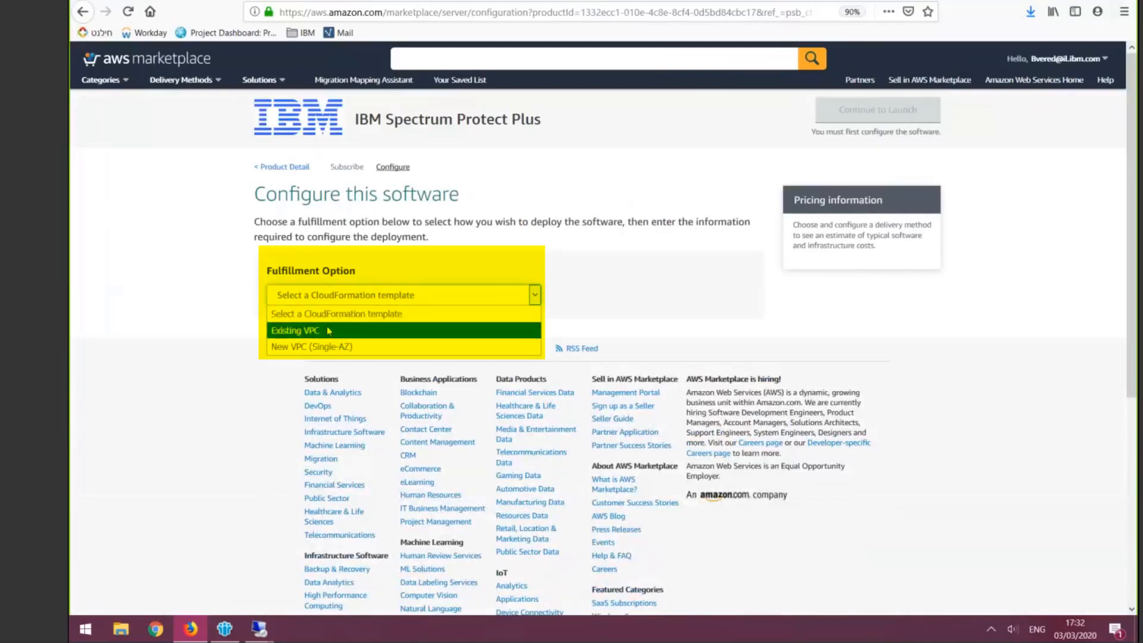
{"action": "left_click", "coordinate": [408, 350]}
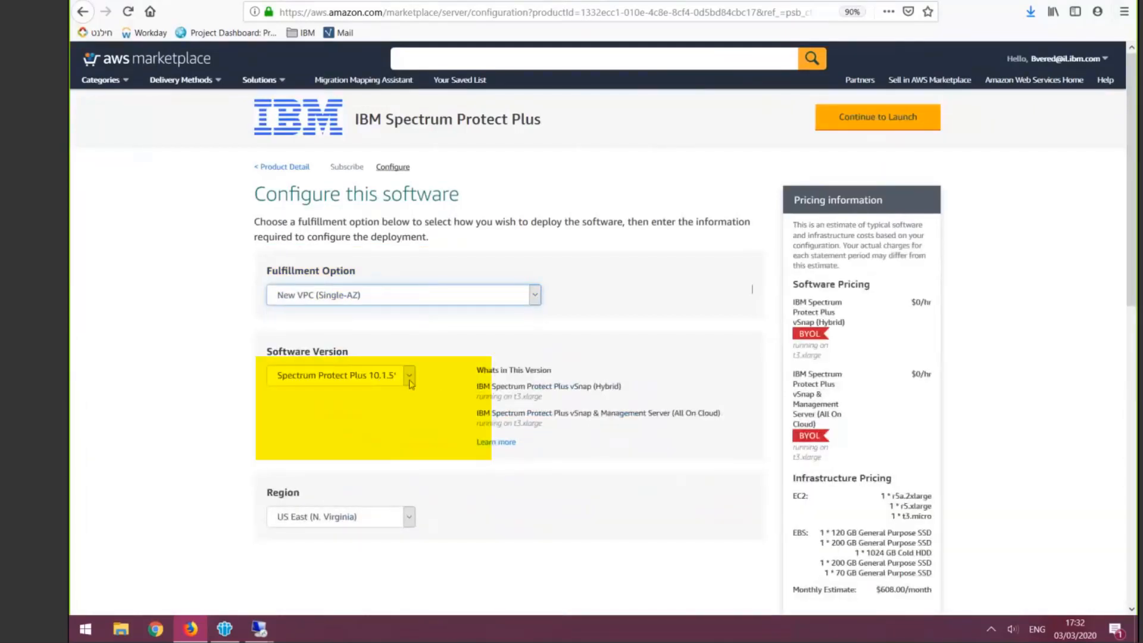
{"action": "left_click", "coordinate": [339, 376]}
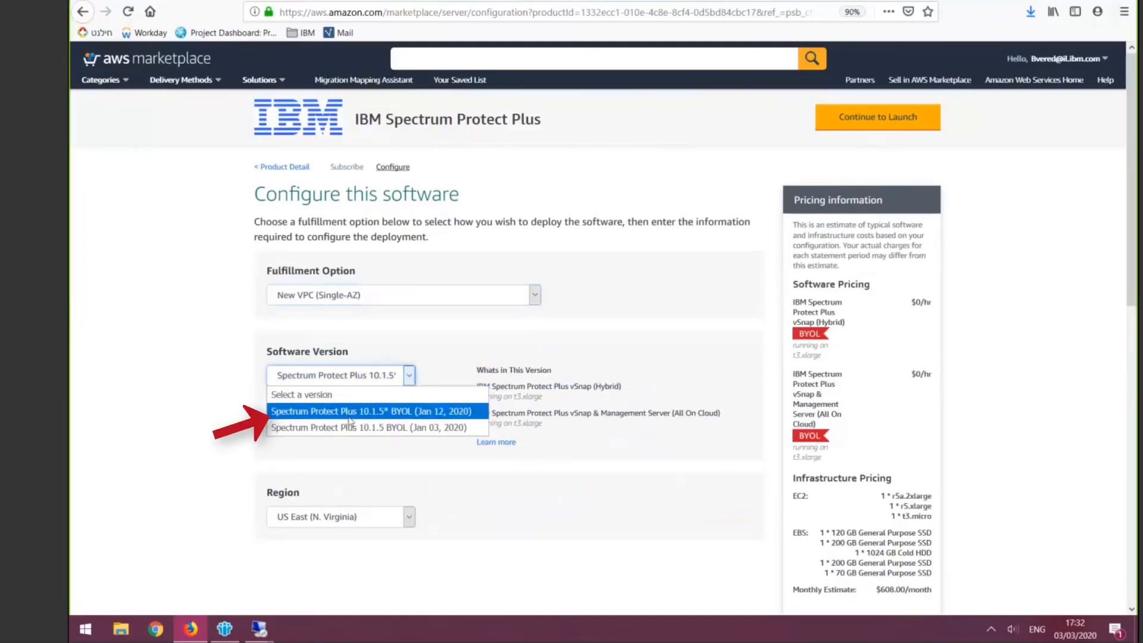
{"action": "left_click", "coordinate": [374, 405]}
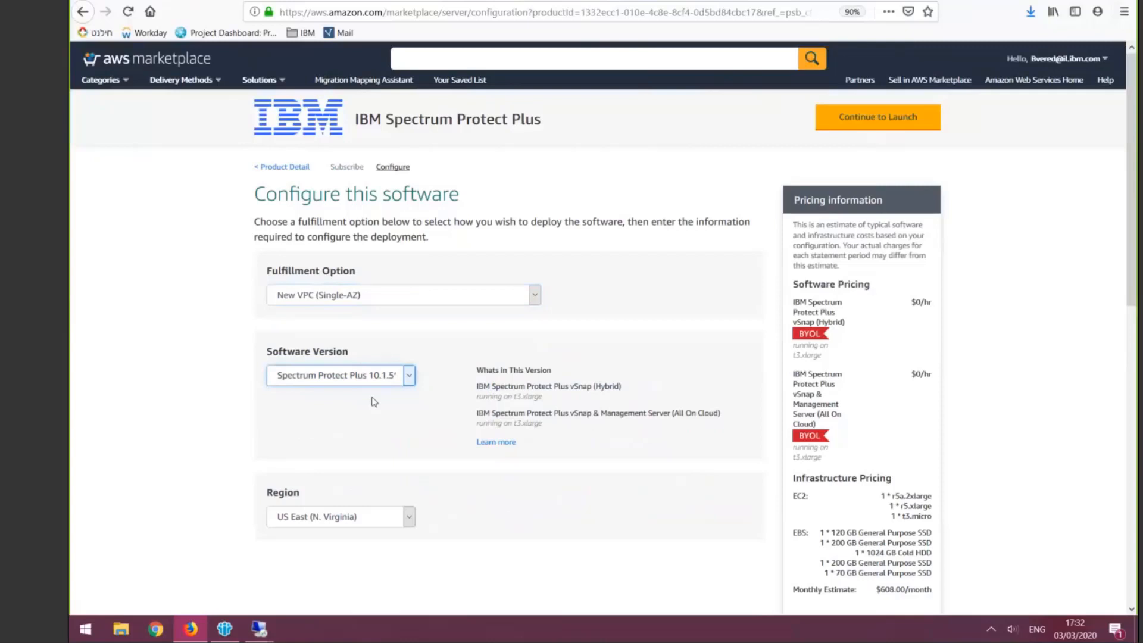
Check the available regions, keep US East (N. Virginia), and continue to the software's launch page
{"action": "left_click", "coordinate": [379, 522]}
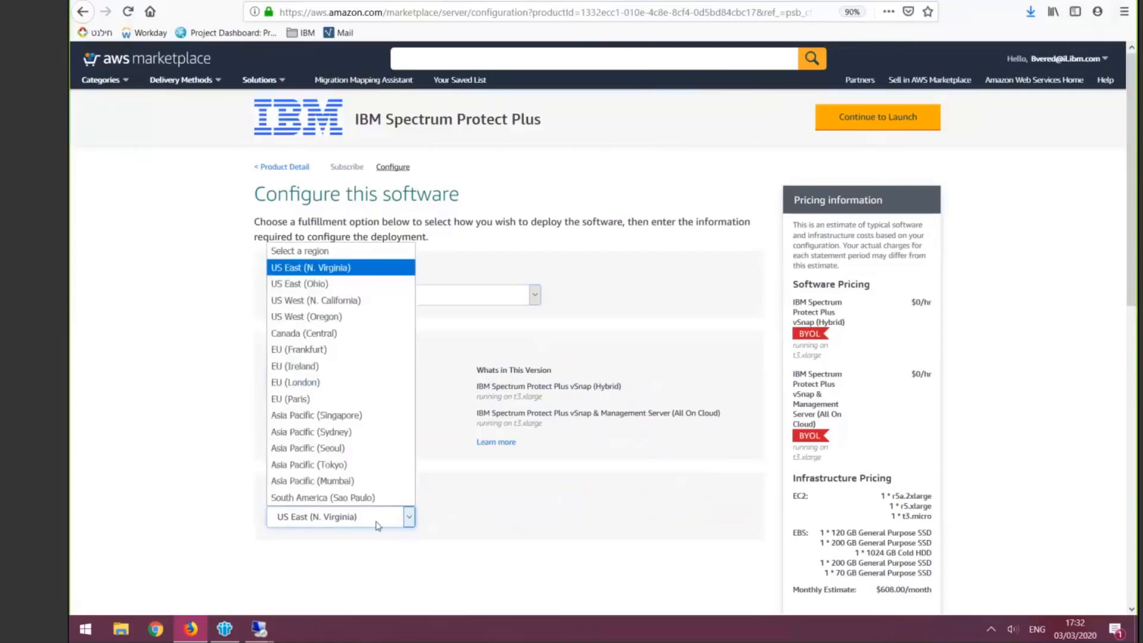
{"action": "left_click", "coordinate": [384, 519]}
{"action": "left_click", "coordinate": [452, 492]}
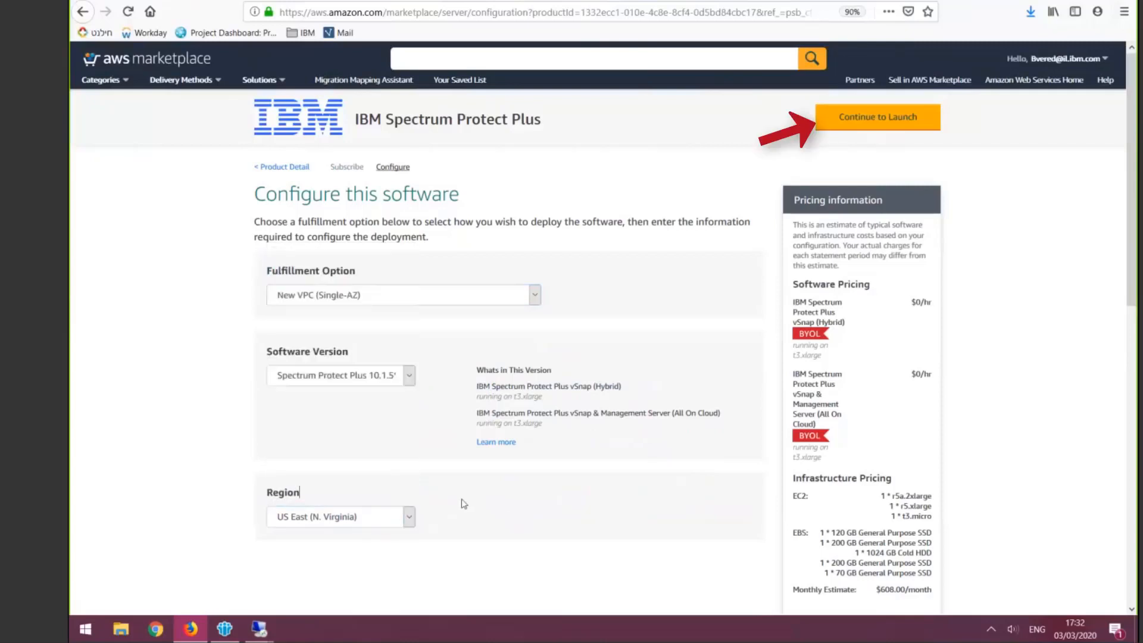
{"action": "left_click", "coordinate": [843, 124]}
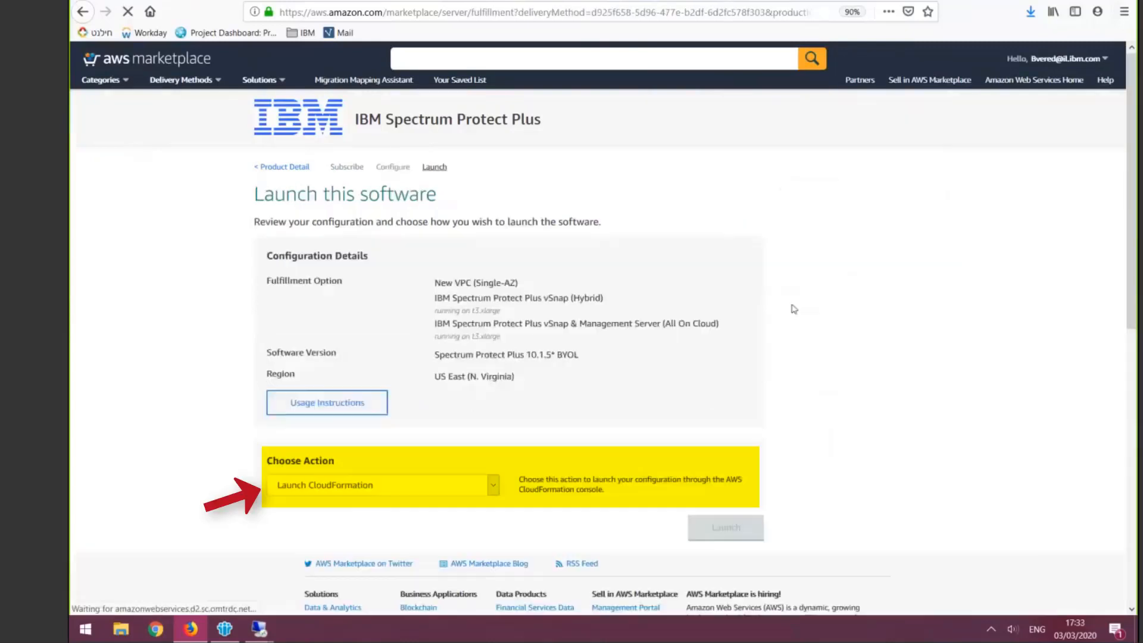
Launch the configuration with the Launch CloudFormation action and proceed with the supplied Amazon S3 template to the stack details
{"action": "left_click", "coordinate": [464, 492]}
{"action": "left_click", "coordinate": [464, 492]}
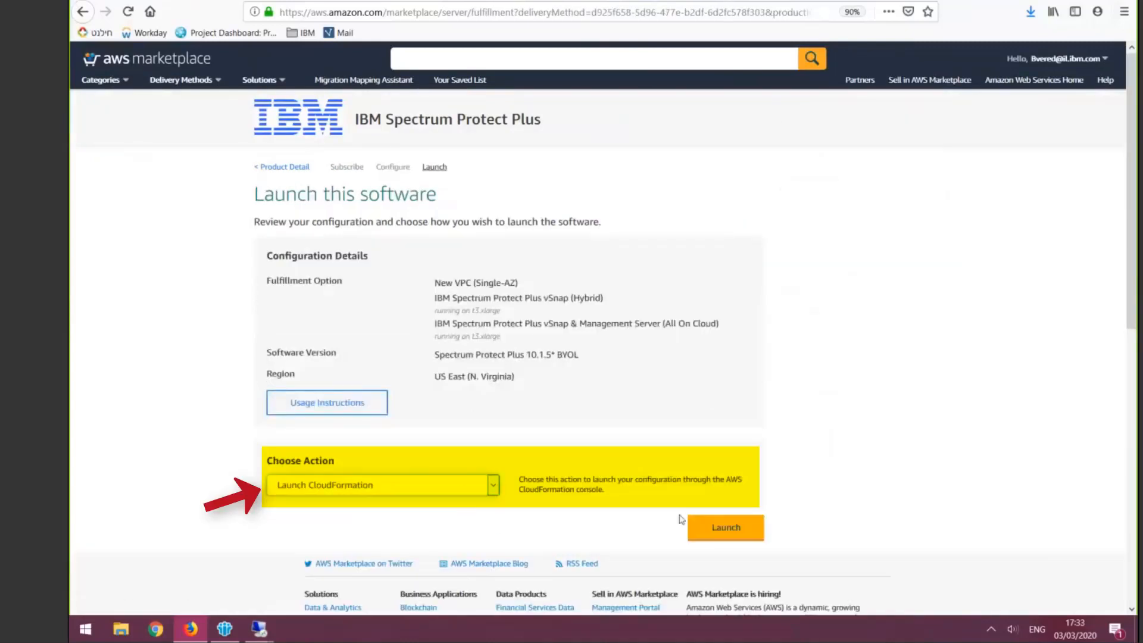
{"action": "left_click", "coordinate": [711, 526]}
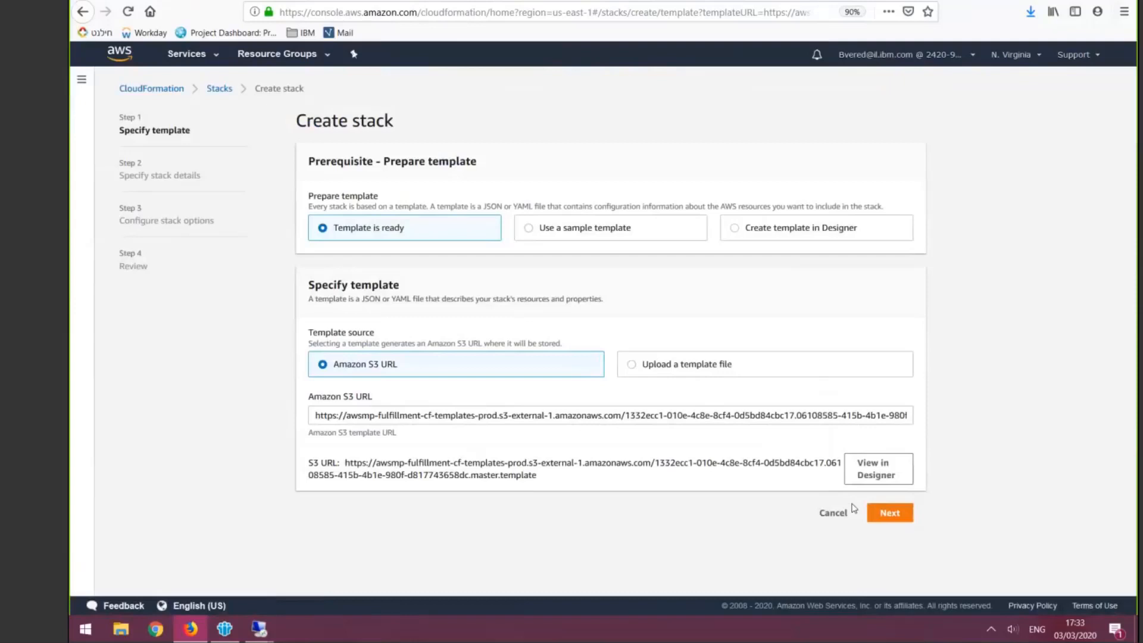
{"action": "left_click", "coordinate": [890, 513]}
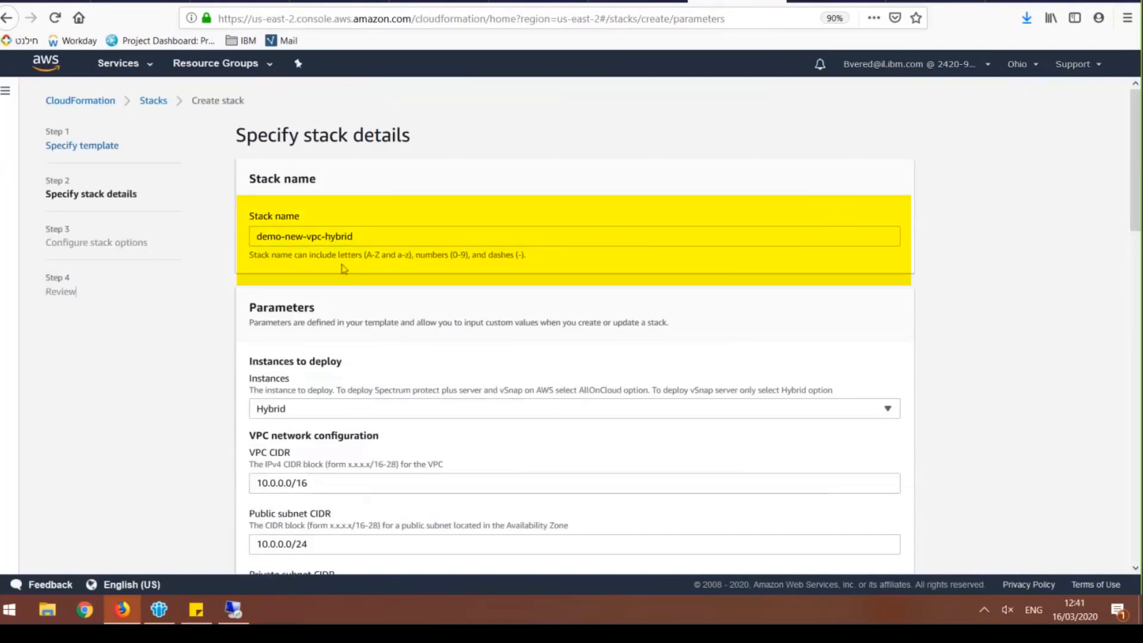
Check the stack name and select Hybrid as the instances to deploy
{"action": "left_click_drag", "start_coordinate": [294, 236], "coordinate": [353, 237]}
{"action": "left_click", "coordinate": [327, 236]}
{"action": "left_click", "coordinate": [301, 410]}
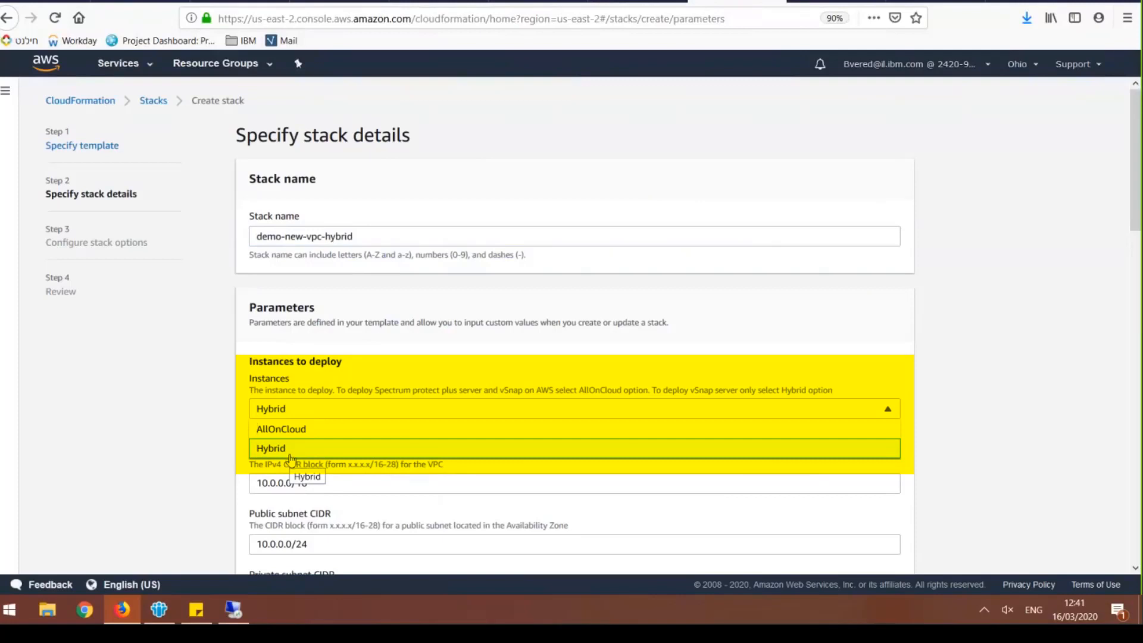
{"action": "left_click", "coordinate": [290, 454]}
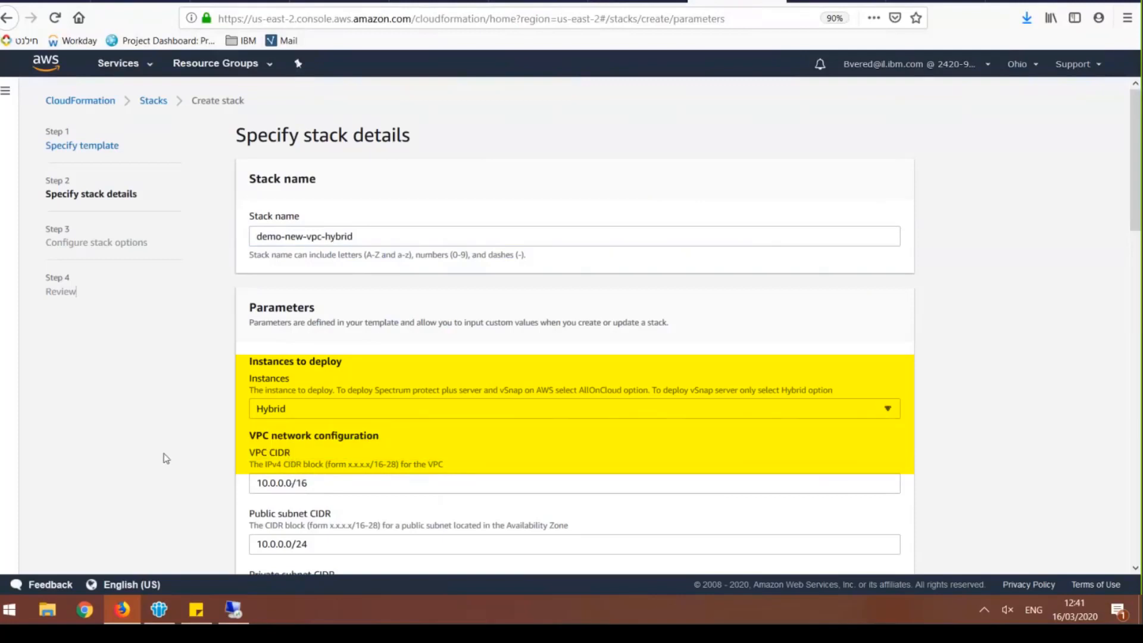
Review the VPC network configuration: the VPC, public subnet, private subnet and allowed external access CIDR parameters
{"action": "scroll", "coordinate": [167, 455], "scroll_direction": "down", "scroll_amount": 2}
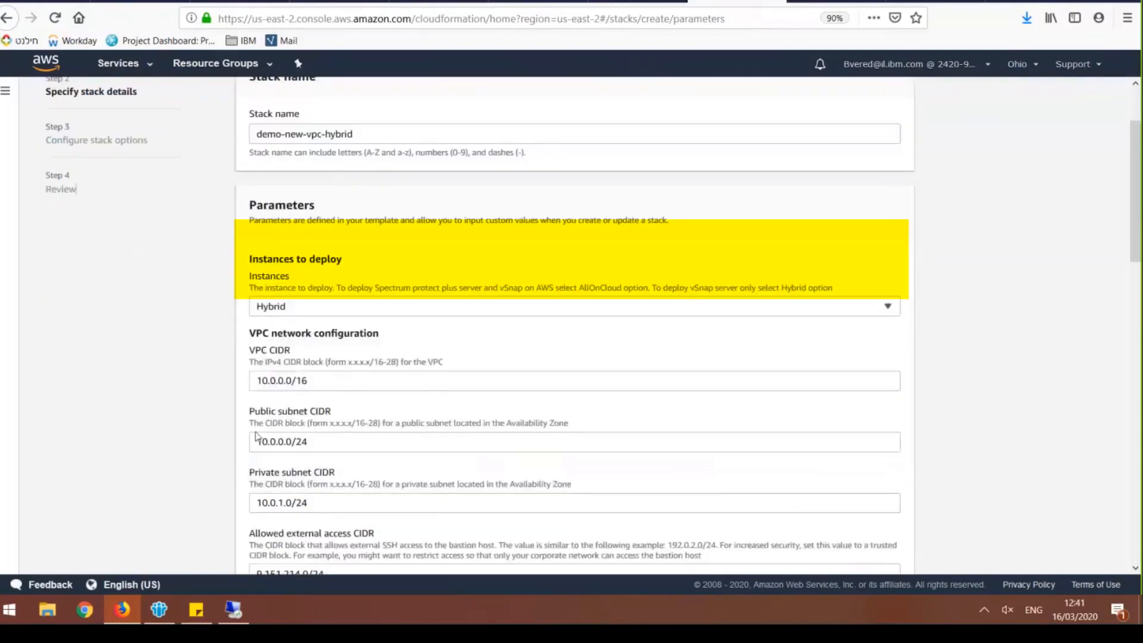
{"action": "scroll", "coordinate": [261, 357], "scroll_direction": "down", "scroll_amount": 1}
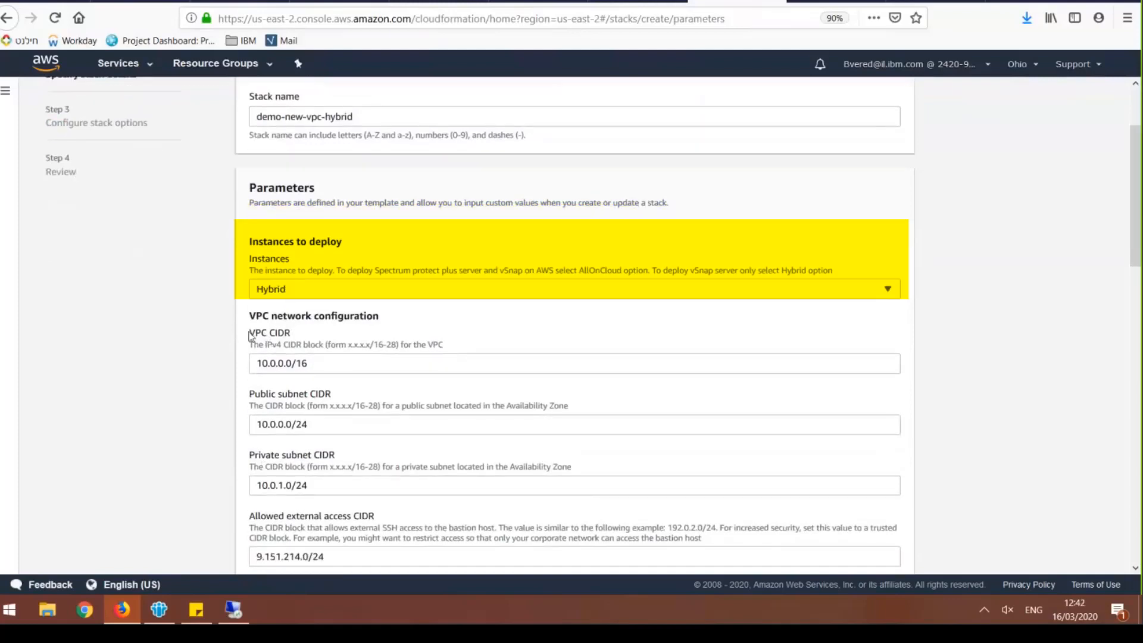
{"action": "left_click_drag", "start_coordinate": [255, 333], "coordinate": [291, 333]}
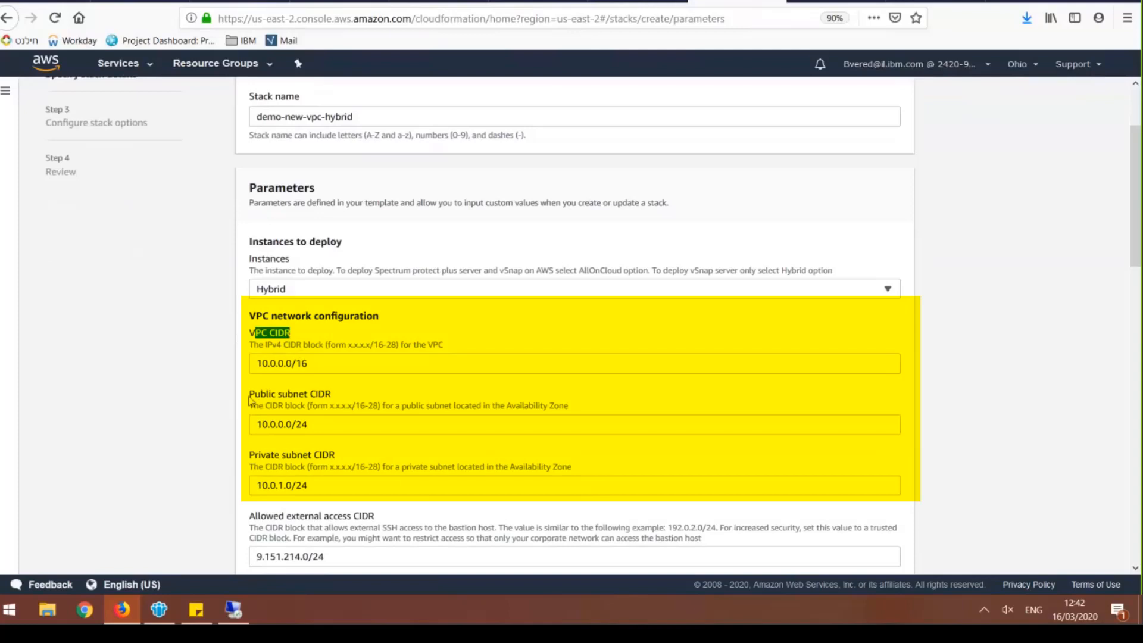
{"action": "left_click_drag", "start_coordinate": [250, 396], "coordinate": [295, 395]}
{"action": "left_click_drag", "start_coordinate": [271, 455], "coordinate": [334, 455]}
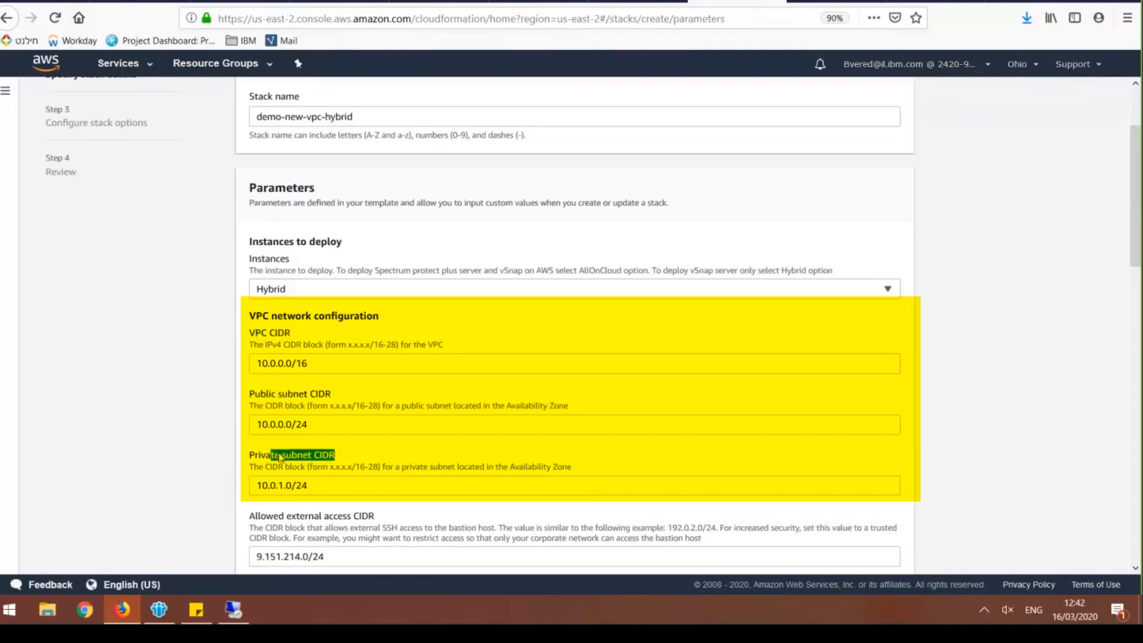
{"action": "scroll", "coordinate": [220, 459], "scroll_direction": "down", "scroll_amount": 2}
{"action": "left_click", "coordinate": [208, 447]}
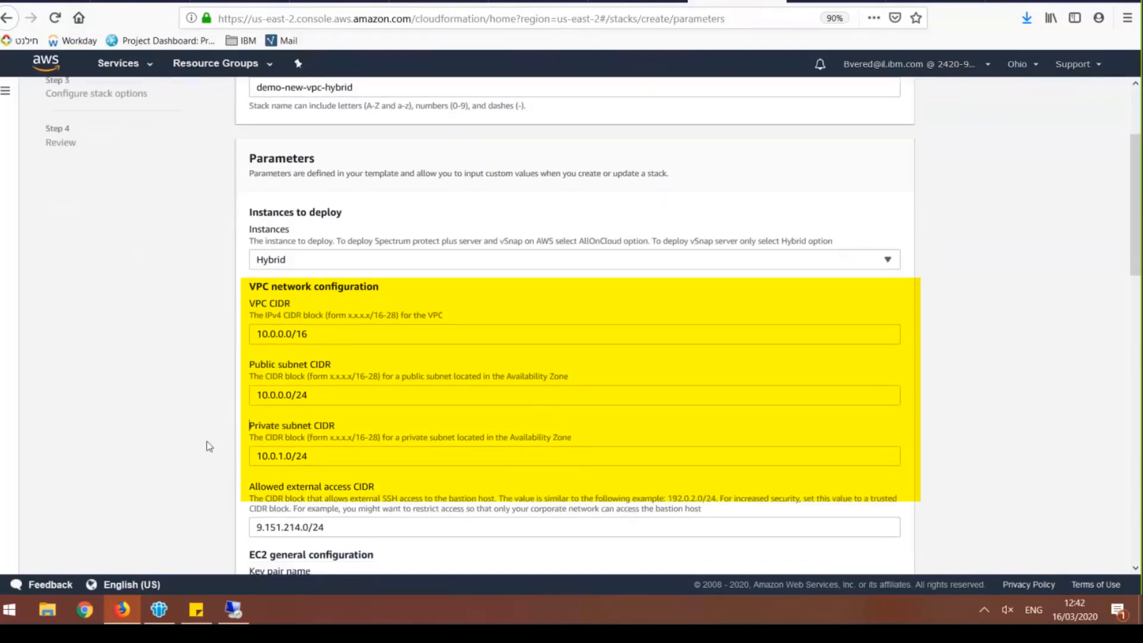
{"action": "scroll", "coordinate": [206, 443], "scroll_direction": "down", "scroll_amount": 2}
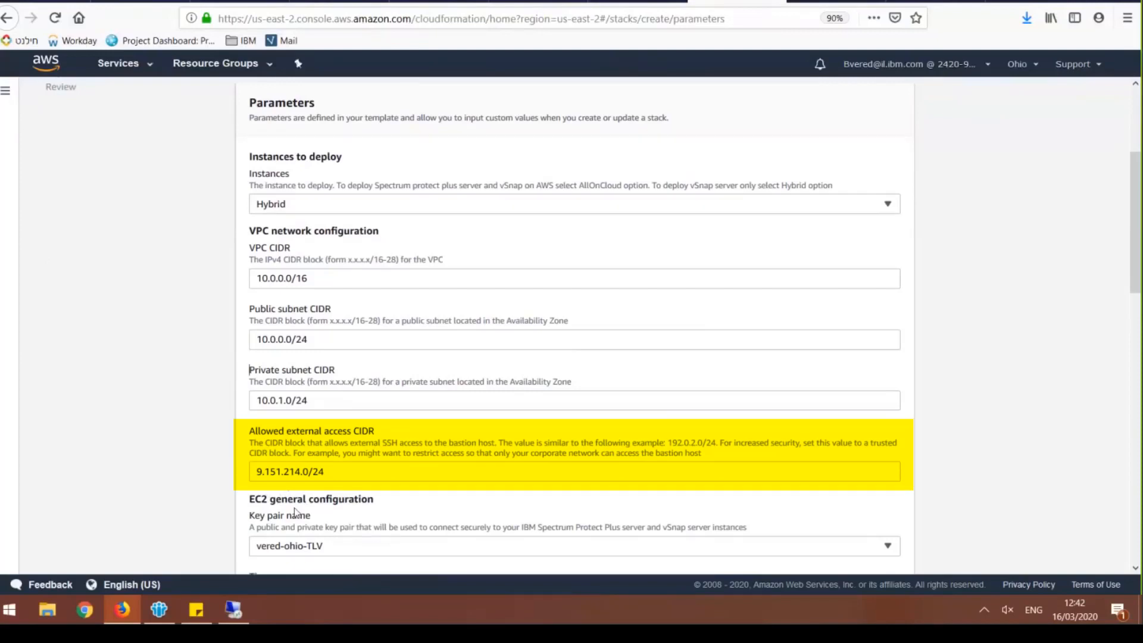
Examine the key pairs offered under EC2 general configuration, leaving the selected key pair in place
{"action": "scroll", "coordinate": [288, 390], "scroll_direction": "down", "scroll_amount": 3}
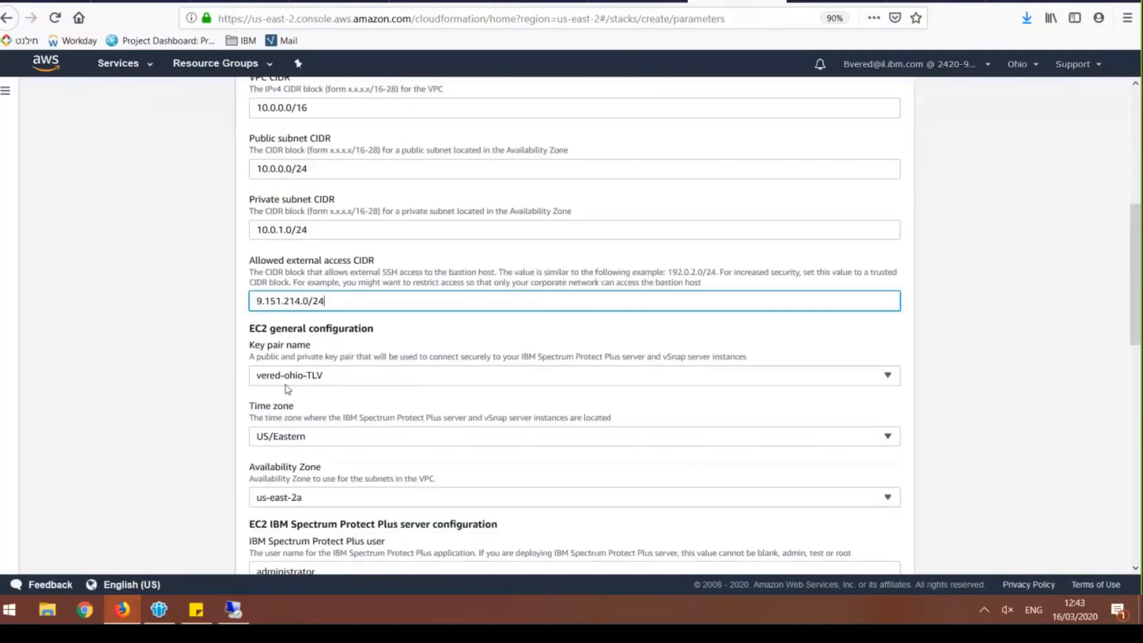
{"action": "left_click", "coordinate": [355, 376]}
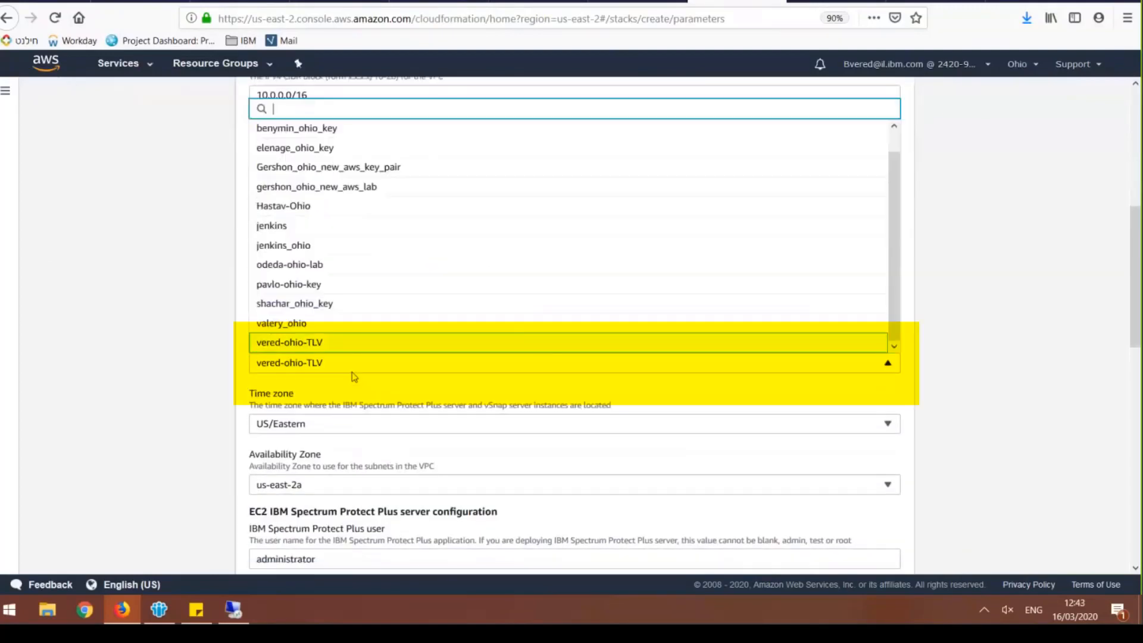
{"action": "left_click", "coordinate": [356, 365]}
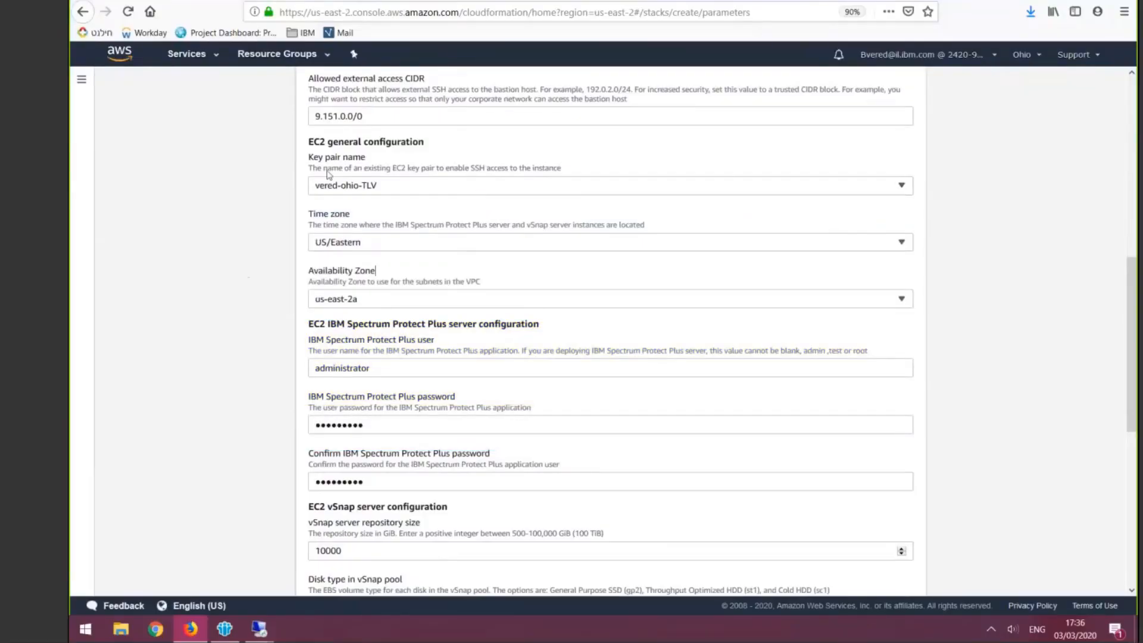
{"action": "left_click_drag", "start_coordinate": [309, 158], "coordinate": [386, 165]}
{"action": "left_click", "coordinate": [386, 165]}
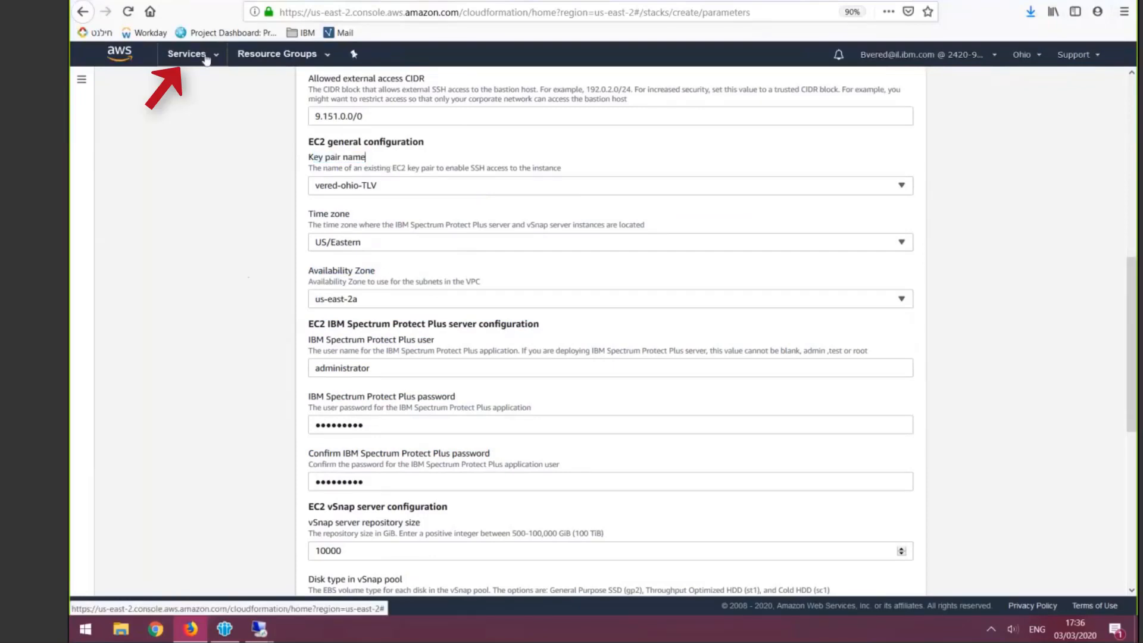
Go to the EC2 service and open its Key Pairs page under Network & Security
{"action": "left_click", "coordinate": [206, 58]}
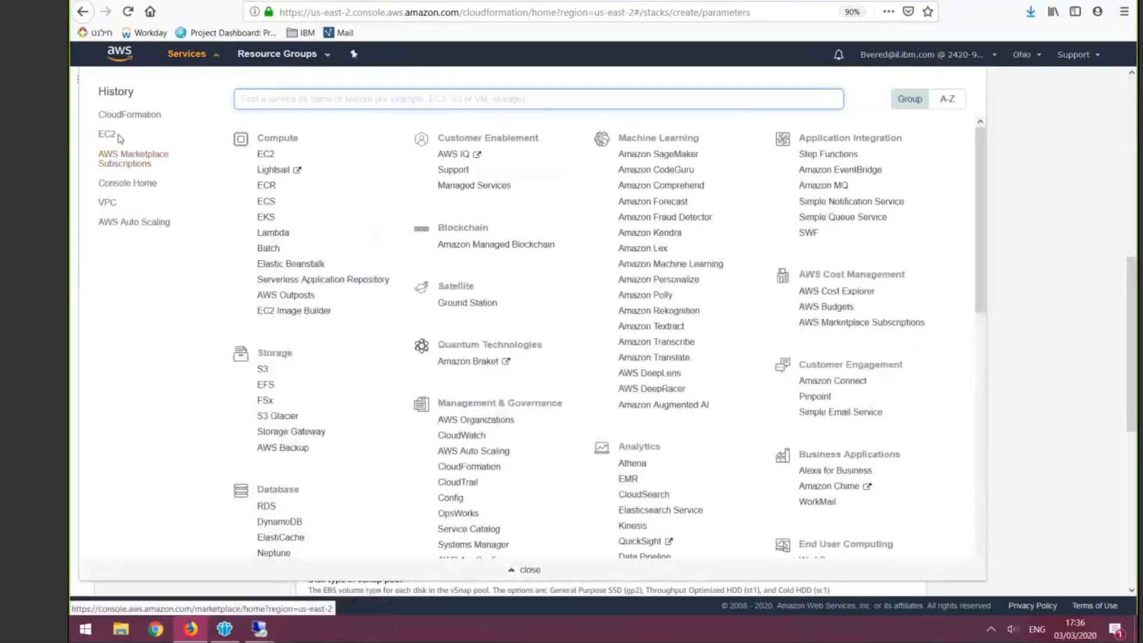
{"action": "left_click", "coordinate": [107, 133]}
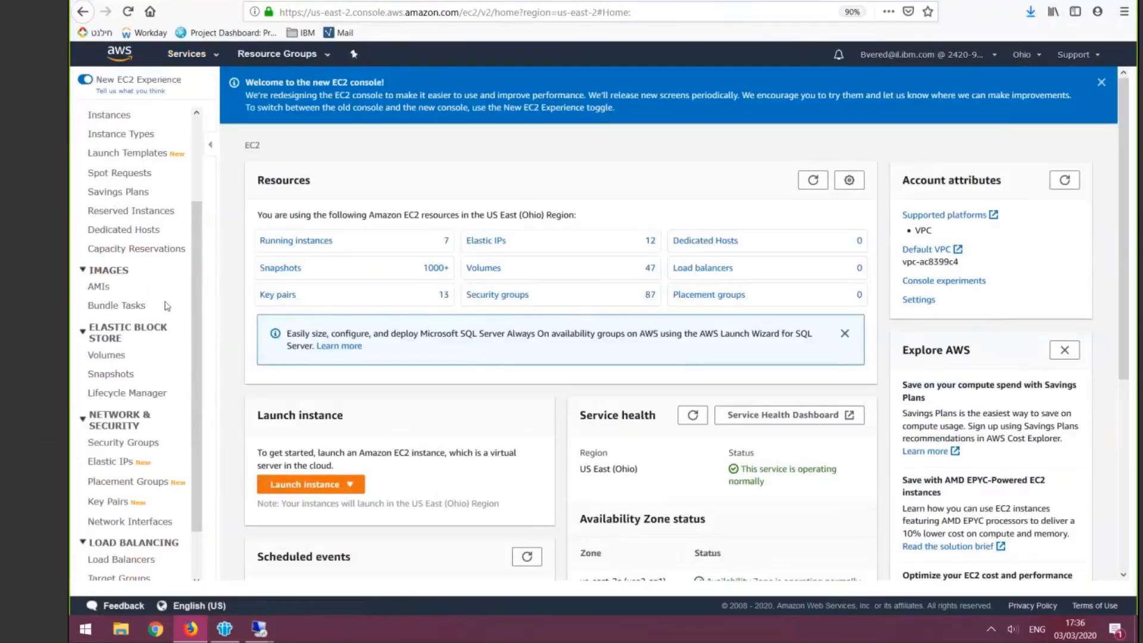
{"action": "left_click", "coordinate": [113, 501]}
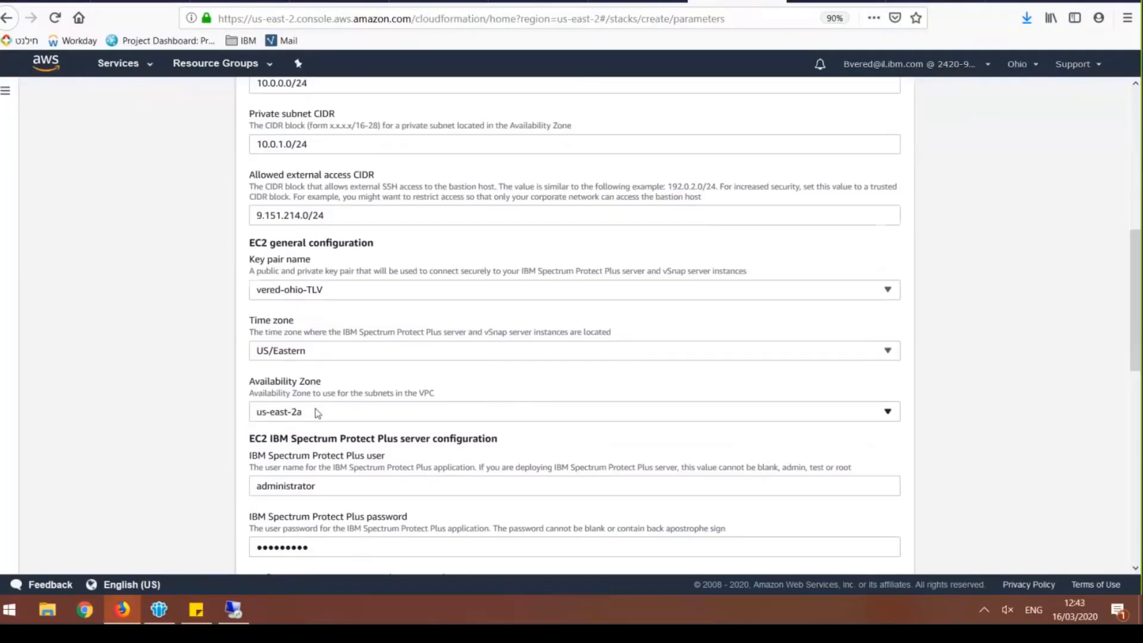
Review the time zone, availability zone and IBM Spectrum Protect Plus server user and password parameters
{"action": "scroll", "coordinate": [317, 408], "scroll_direction": "down", "scroll_amount": 5}
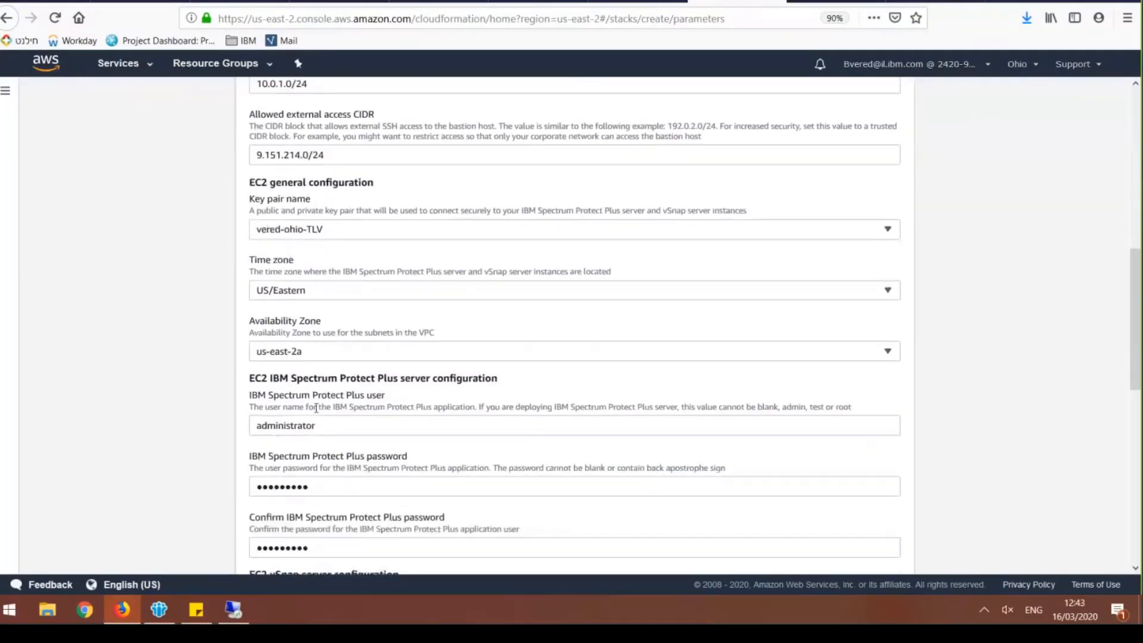
{"action": "scroll", "coordinate": [307, 440], "scroll_direction": "up", "scroll_amount": 1}
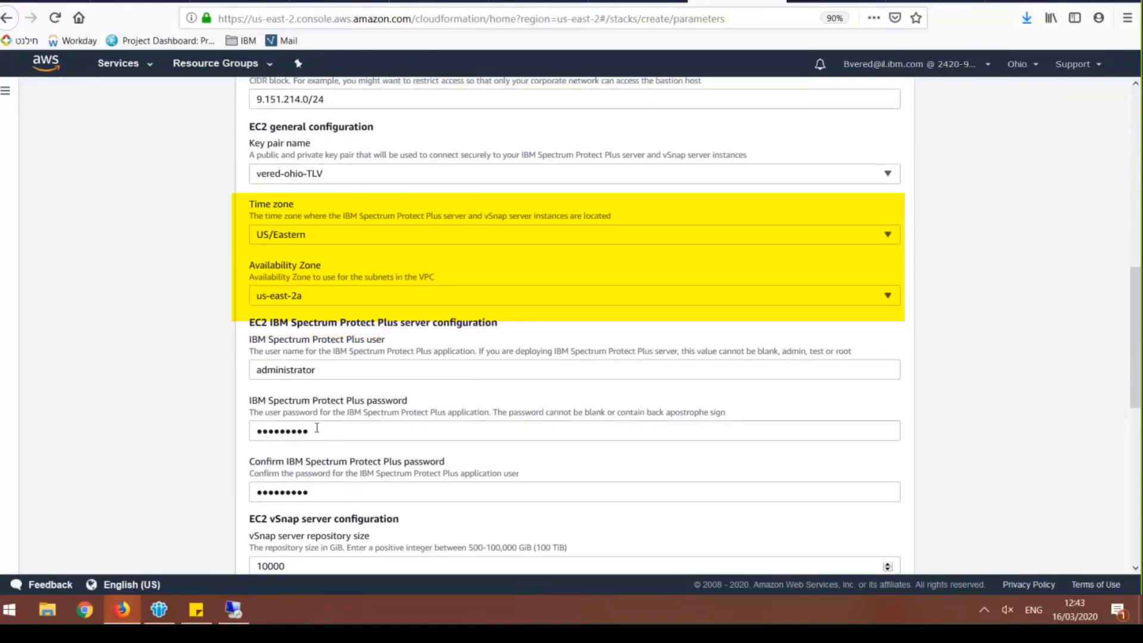
{"action": "scroll", "coordinate": [262, 354], "scroll_direction": "up", "scroll_amount": 1}
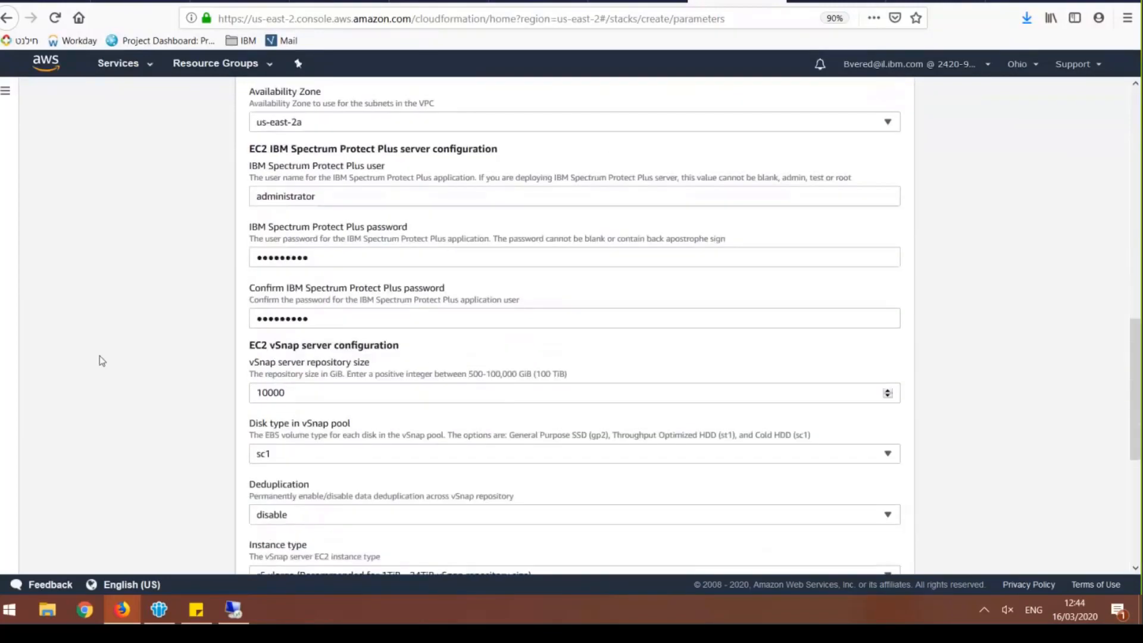
Review the vSnap server repository size and the options for its disk type and deduplication, leaving them as set
{"action": "scroll", "coordinate": [102, 360], "scroll_direction": "down", "scroll_amount": 3}
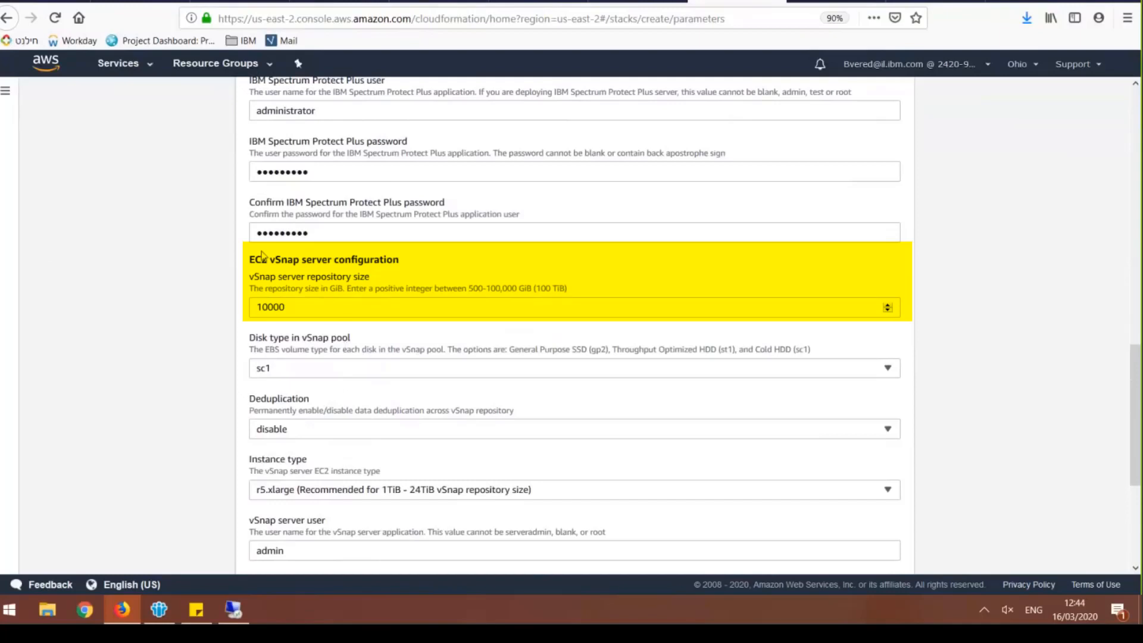
{"action": "left_click", "coordinate": [336, 372]}
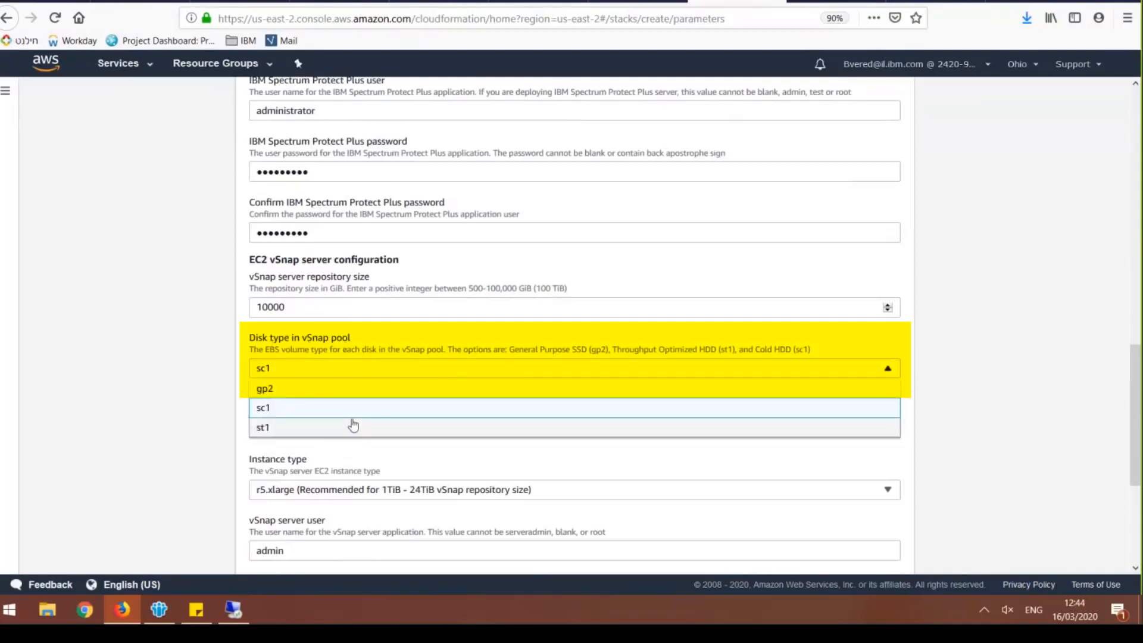
{"action": "left_click", "coordinate": [173, 430]}
{"action": "scroll", "coordinate": [199, 412], "scroll_direction": "down", "scroll_amount": 1}
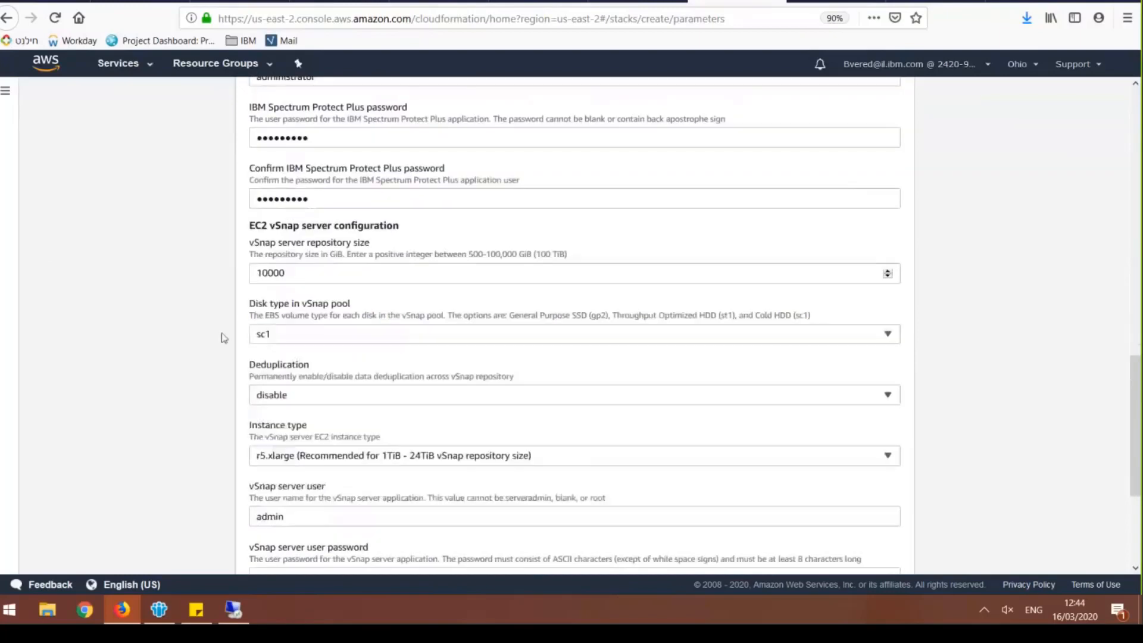
{"action": "left_click", "coordinate": [298, 395]}
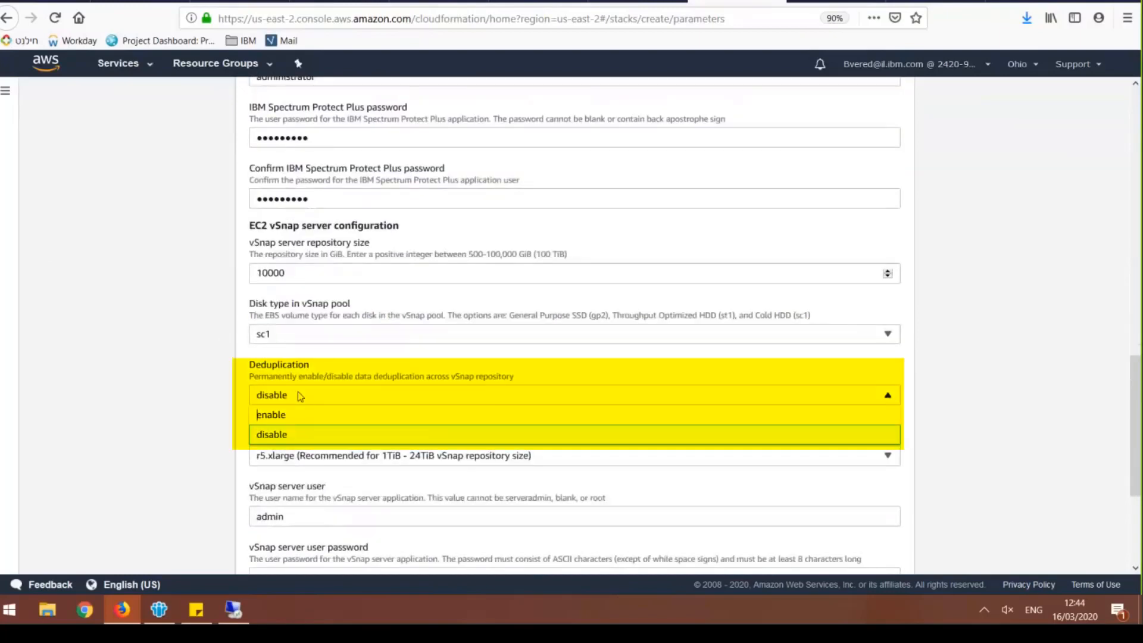
{"action": "left_click", "coordinate": [300, 396]}
Examine the vSnap server instance types and their recommended repository sizes, keeping r5.xlarge selected
{"action": "scroll", "coordinate": [280, 329], "scroll_direction": "down", "scroll_amount": 4}
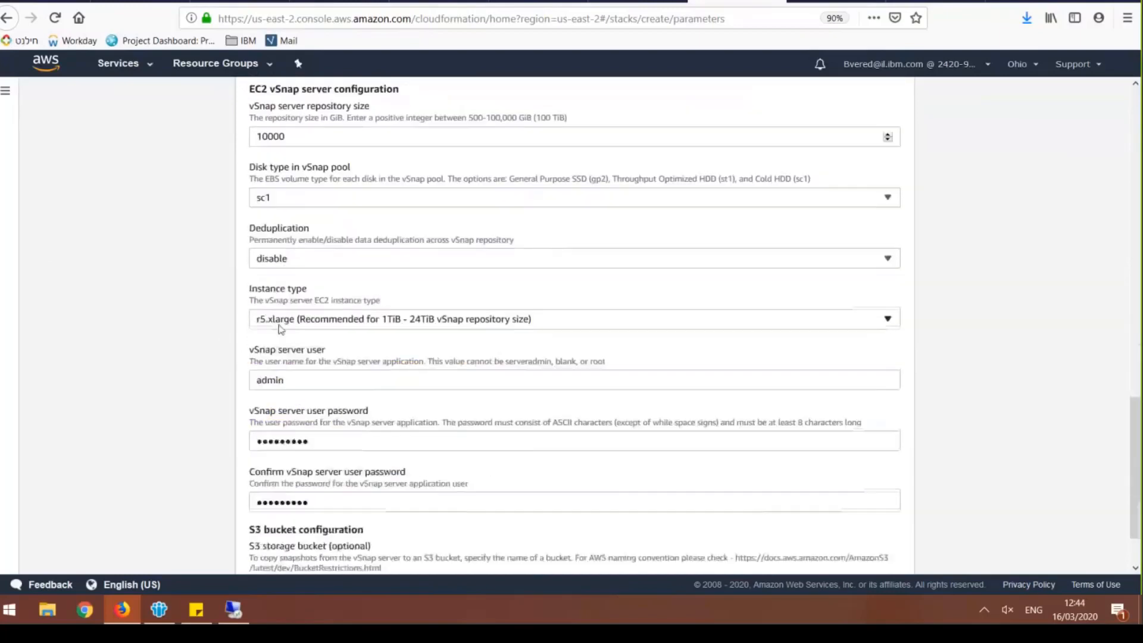
{"action": "left_click", "coordinate": [279, 325]}
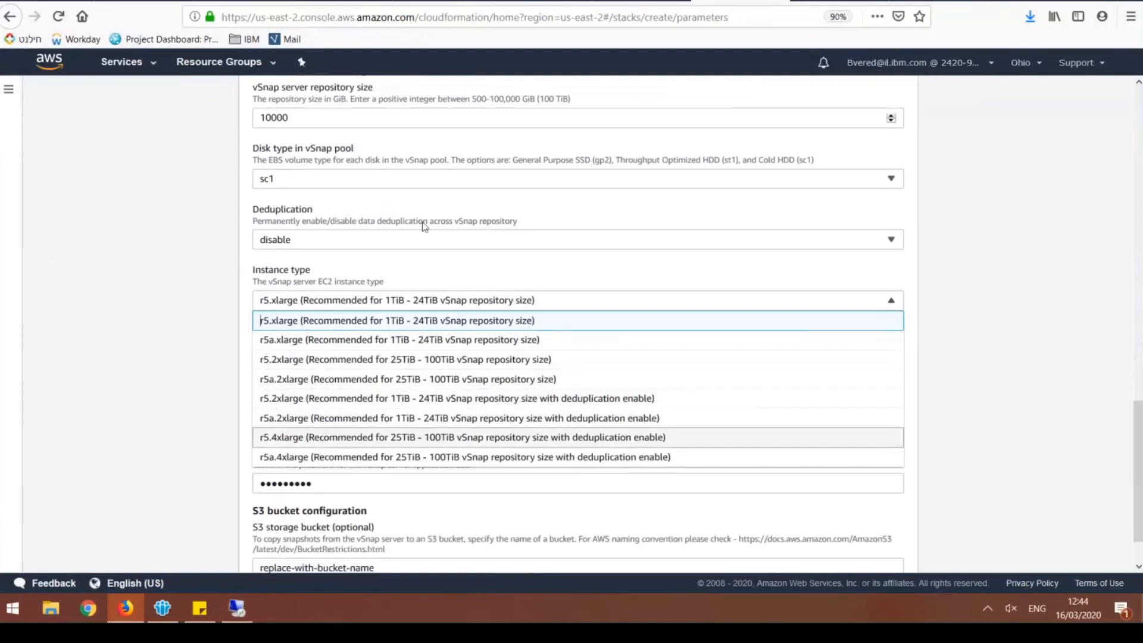
{"action": "left_click", "coordinate": [599, 298]}
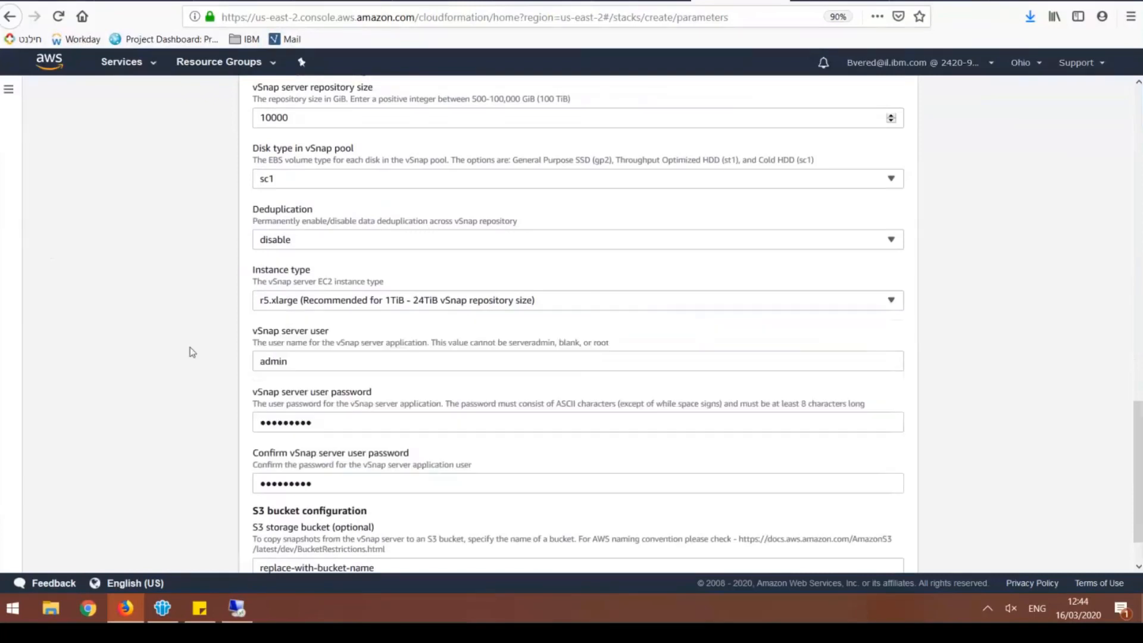
Review the vSnap server user, user password and password confirmation parameters, leaving them as set
{"action": "scroll", "coordinate": [192, 352], "scroll_direction": "down", "scroll_amount": 2}
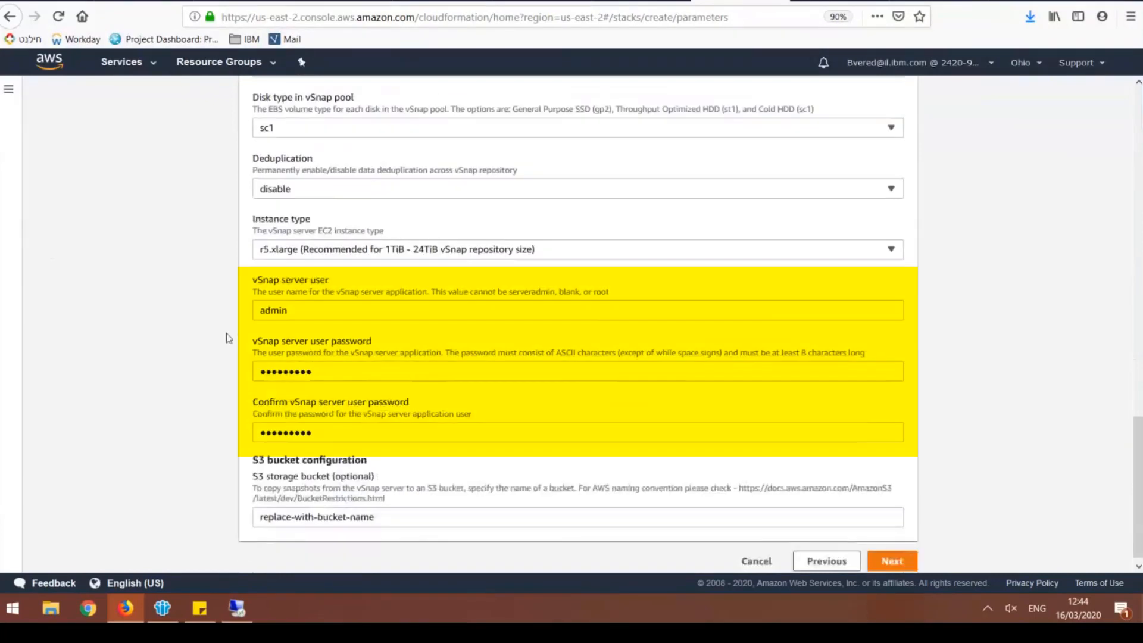
{"action": "left_click", "coordinate": [317, 309]}
{"action": "left_click", "coordinate": [327, 369]}
{"action": "left_click", "coordinate": [334, 429]}
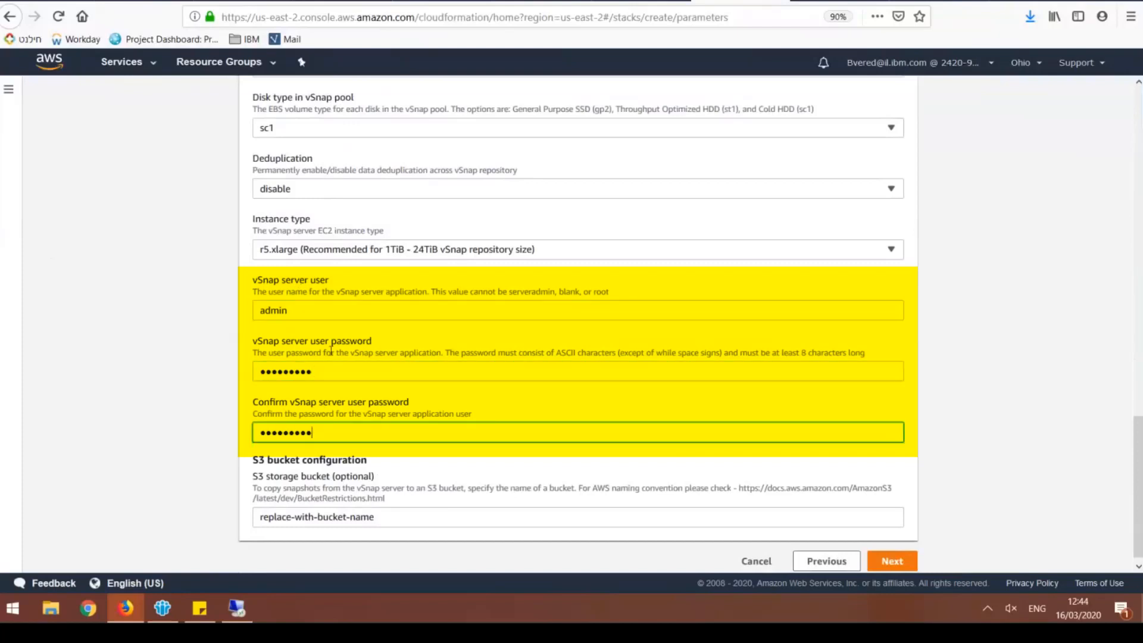
{"action": "left_click", "coordinate": [325, 309]}
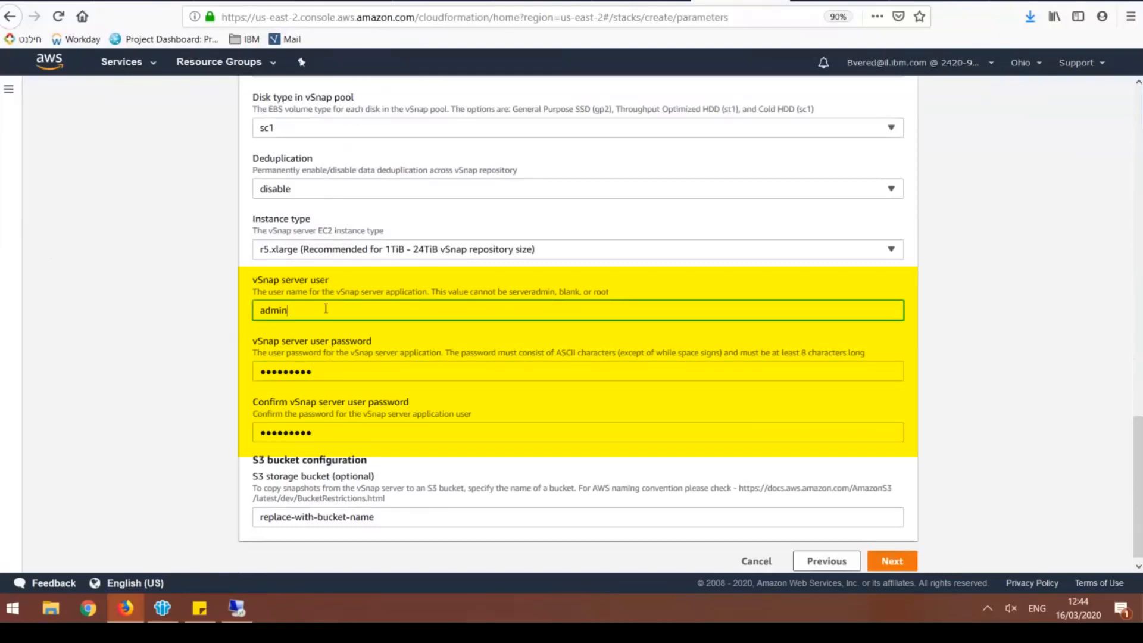
Leave the optional S3 storage bucket as replace-with-bucket-name and proceed from the stack parameters
{"action": "left_click", "coordinate": [272, 478]}
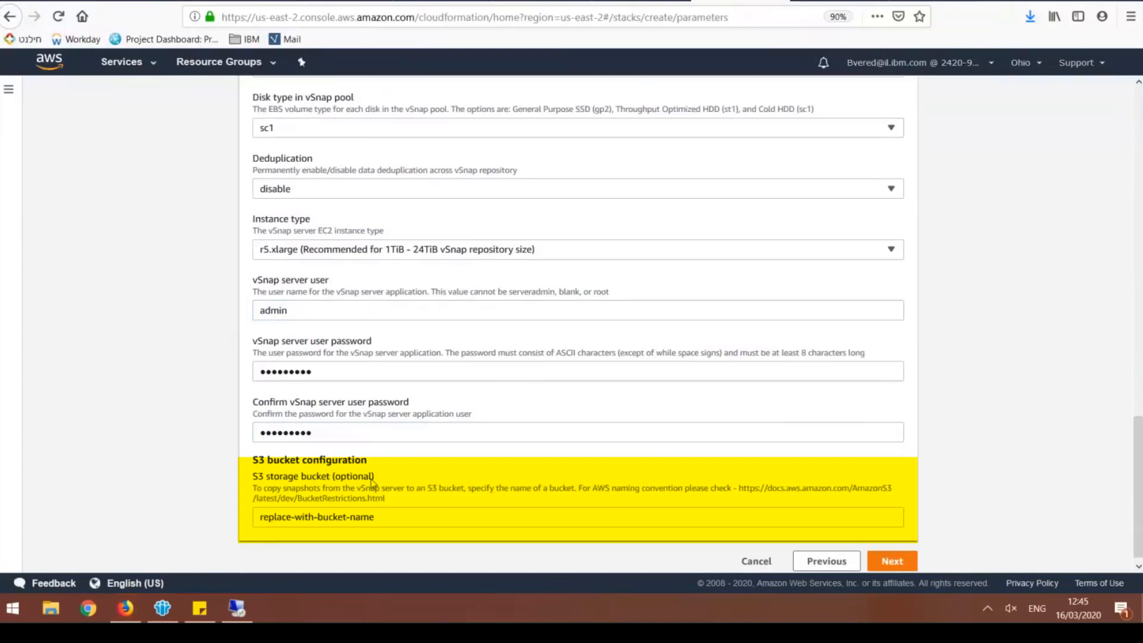
{"action": "triple_click", "coordinate": [381, 517]}
{"action": "left_click", "coordinate": [384, 522]}
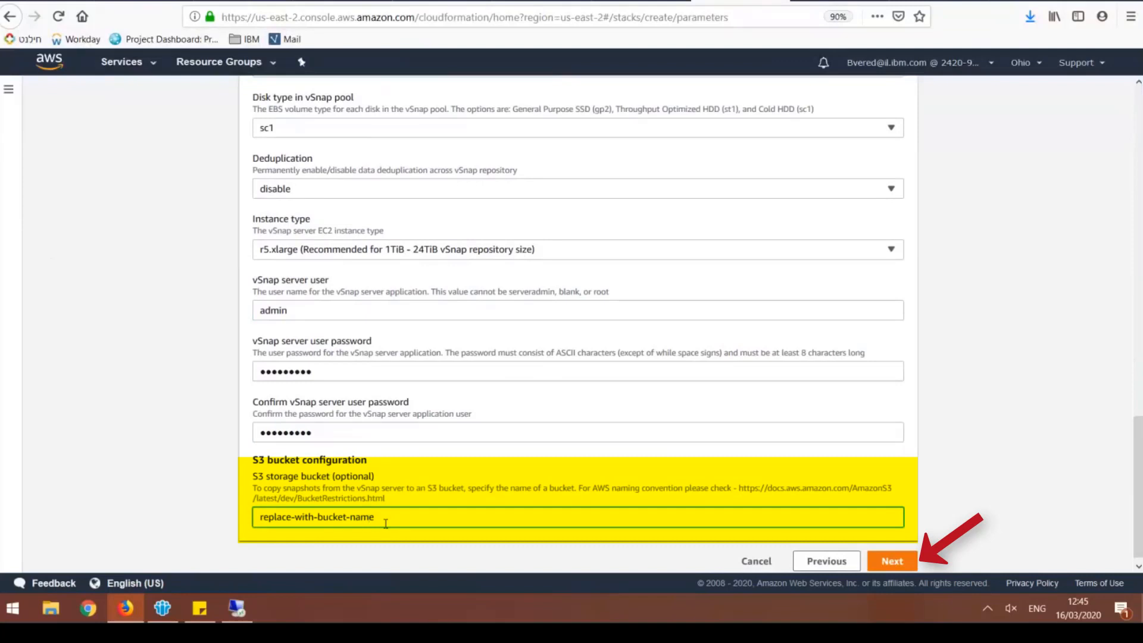
{"action": "scroll", "coordinate": [385, 523], "scroll_direction": "down", "scroll_amount": 1}
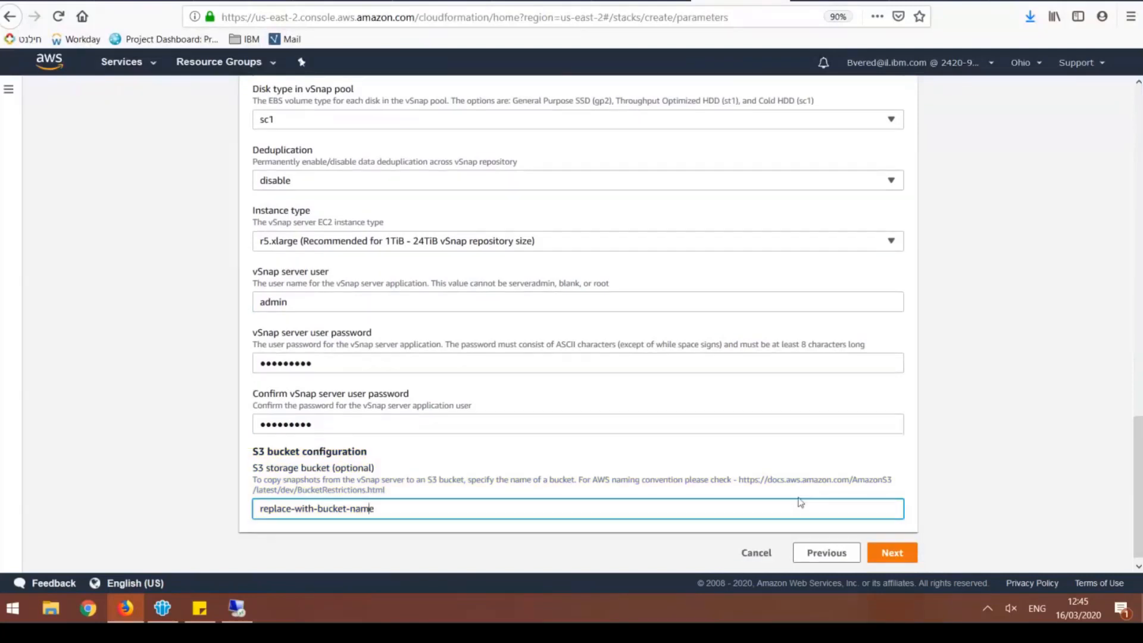
{"action": "left_click", "coordinate": [891, 558]}
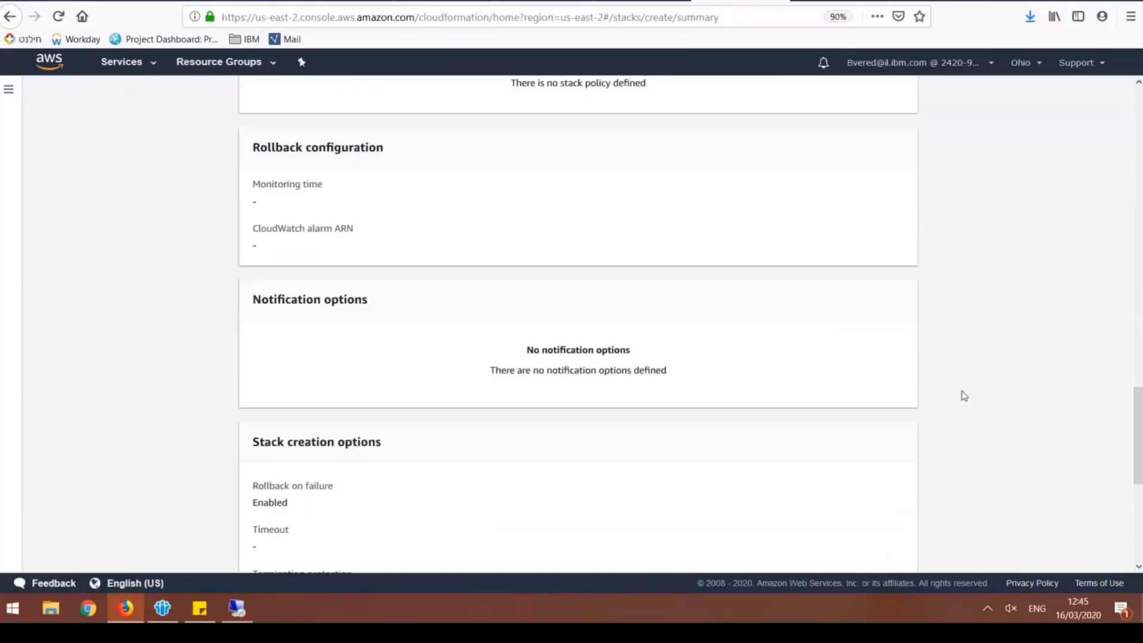
Acknowledge the custom-named IAM resources and the CAPABILITY_AUTO_EXPAND capability, and create the stack
{"action": "scroll", "coordinate": [958, 398], "scroll_direction": "down", "scroll_amount": 6}
{"action": "left_click", "coordinate": [425, 478]}
{"action": "left_click", "coordinate": [412, 496]}
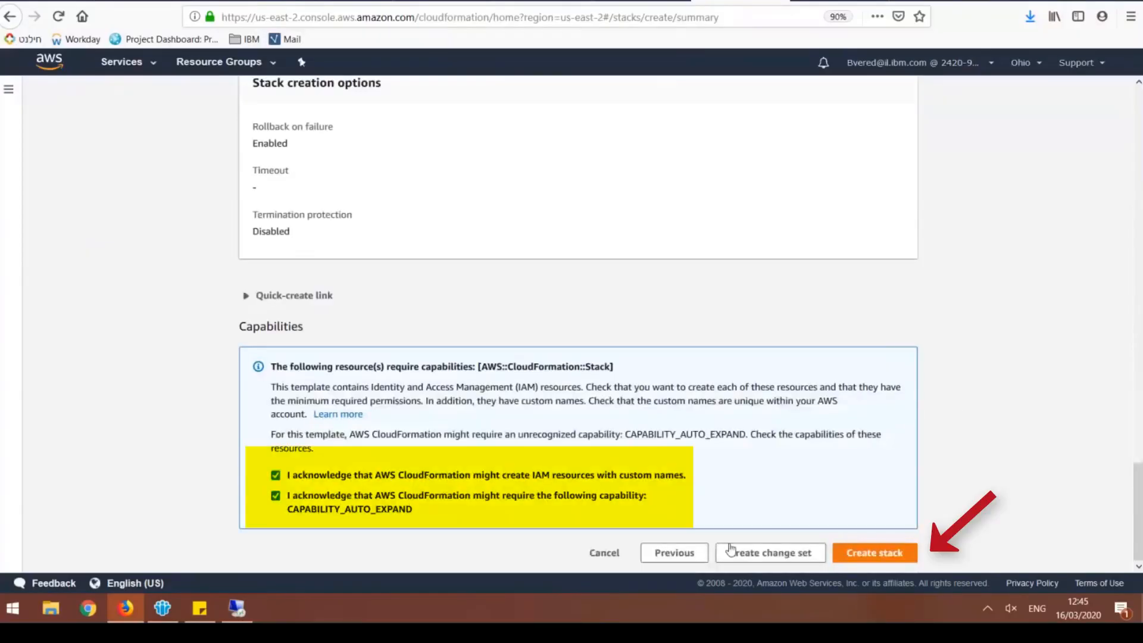
{"action": "left_click", "coordinate": [853, 554]}
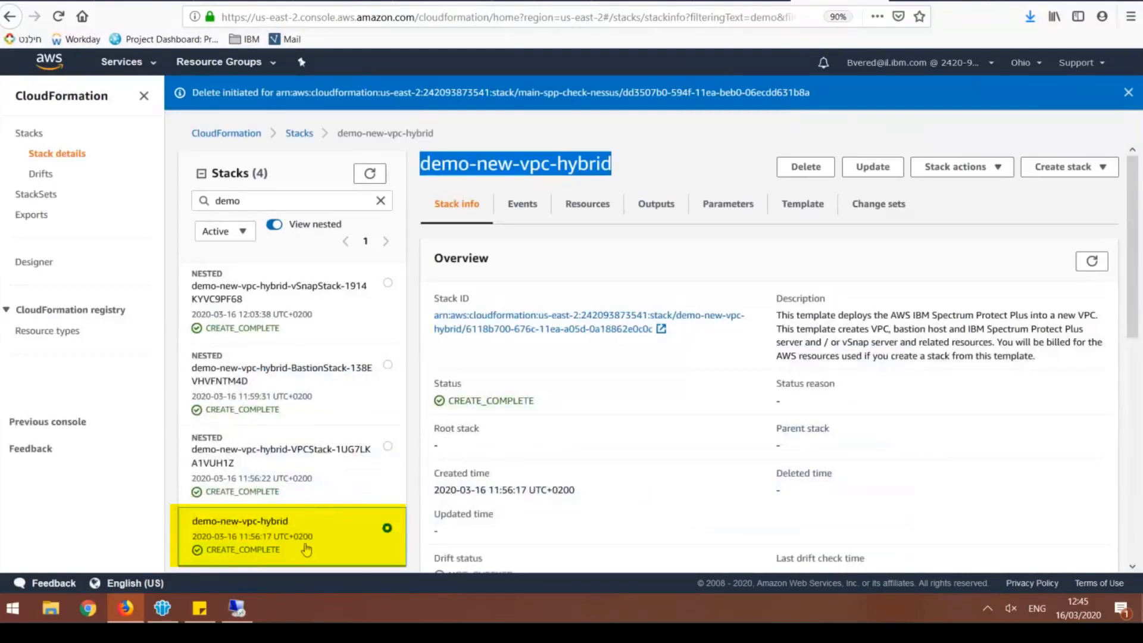
Inspect the overview of the demo-new-vpc-hybrid stack and of its nested VPC and Bastion stacks
{"action": "left_click", "coordinate": [249, 529]}
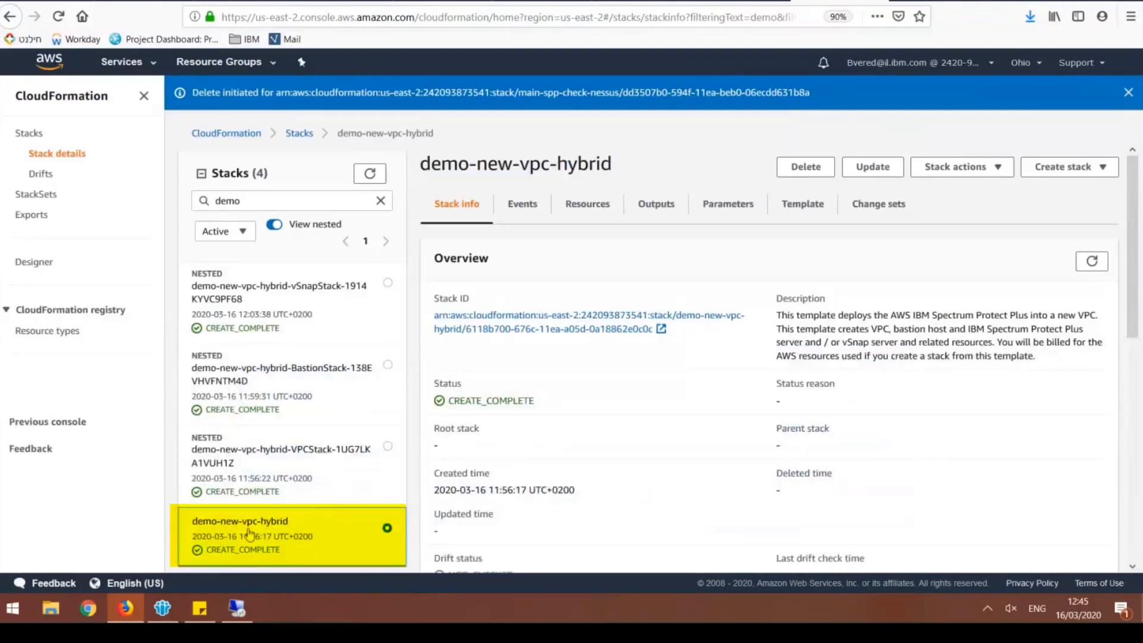
{"action": "left_click", "coordinate": [249, 481]}
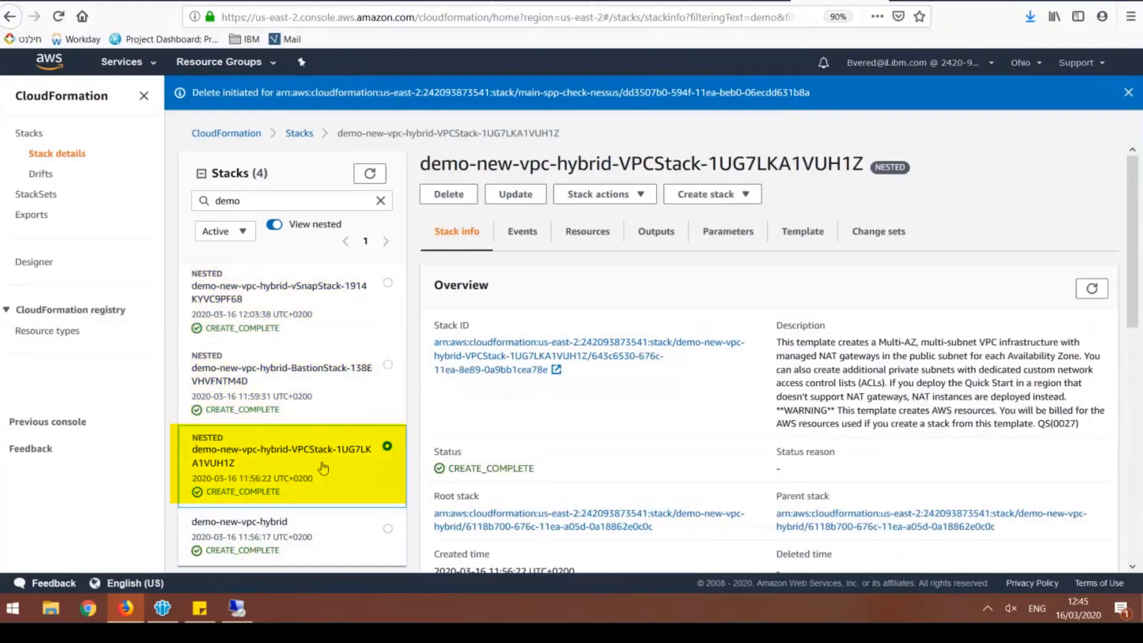
{"action": "left_click", "coordinate": [290, 389]}
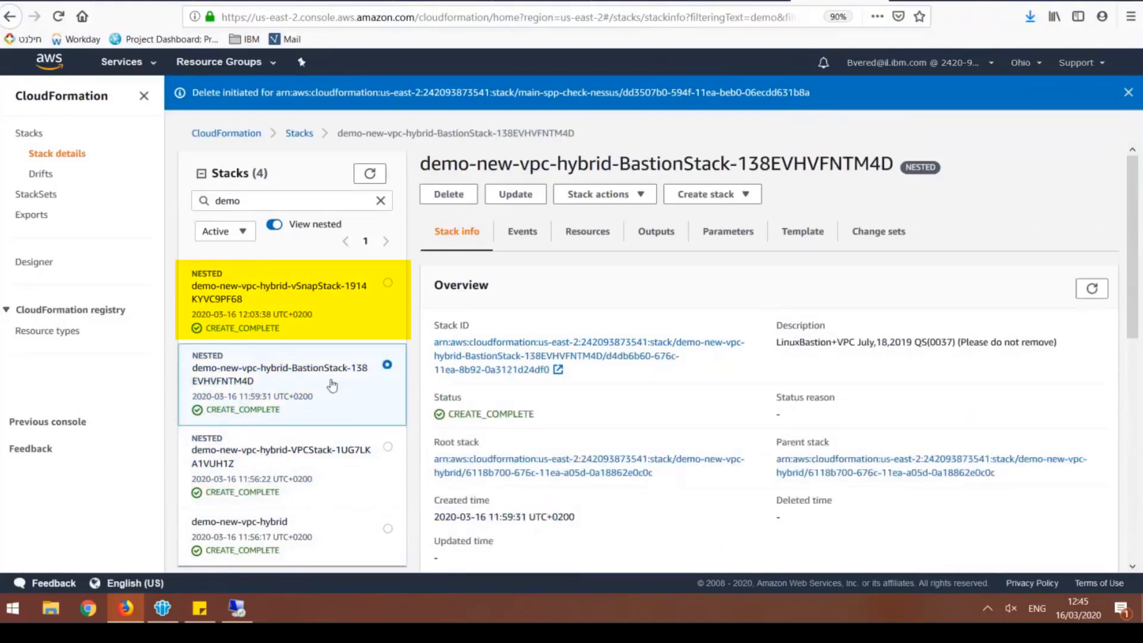
Open the outputs of the nested vSnap stack and highlight the vSnapPrivateIP value
{"action": "left_click", "coordinate": [256, 302]}
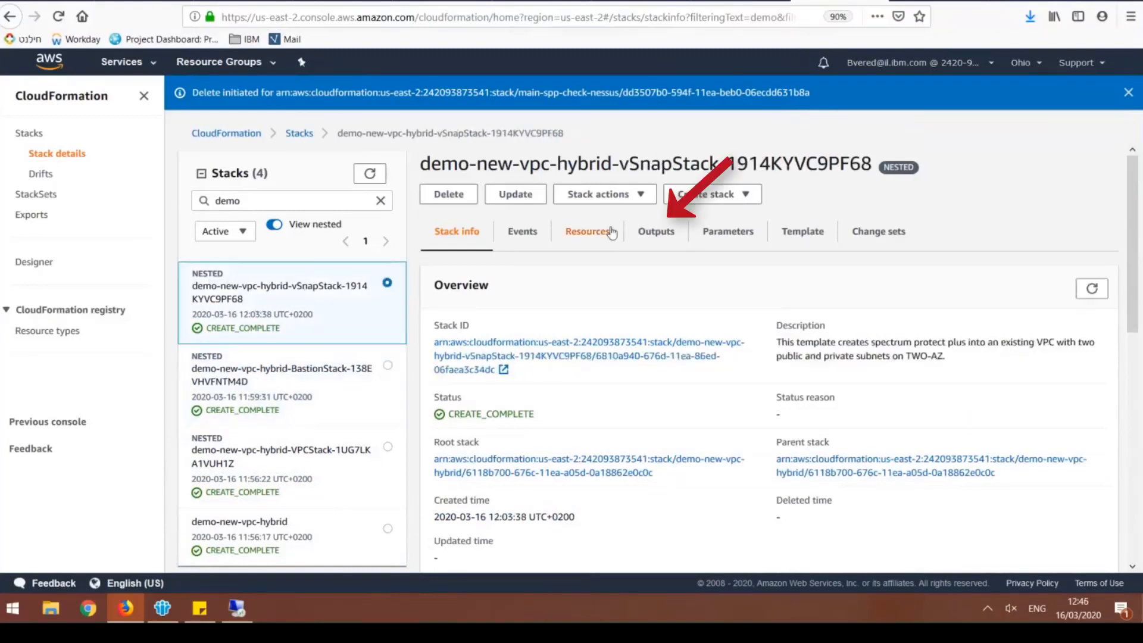
{"action": "left_click", "coordinate": [656, 231]}
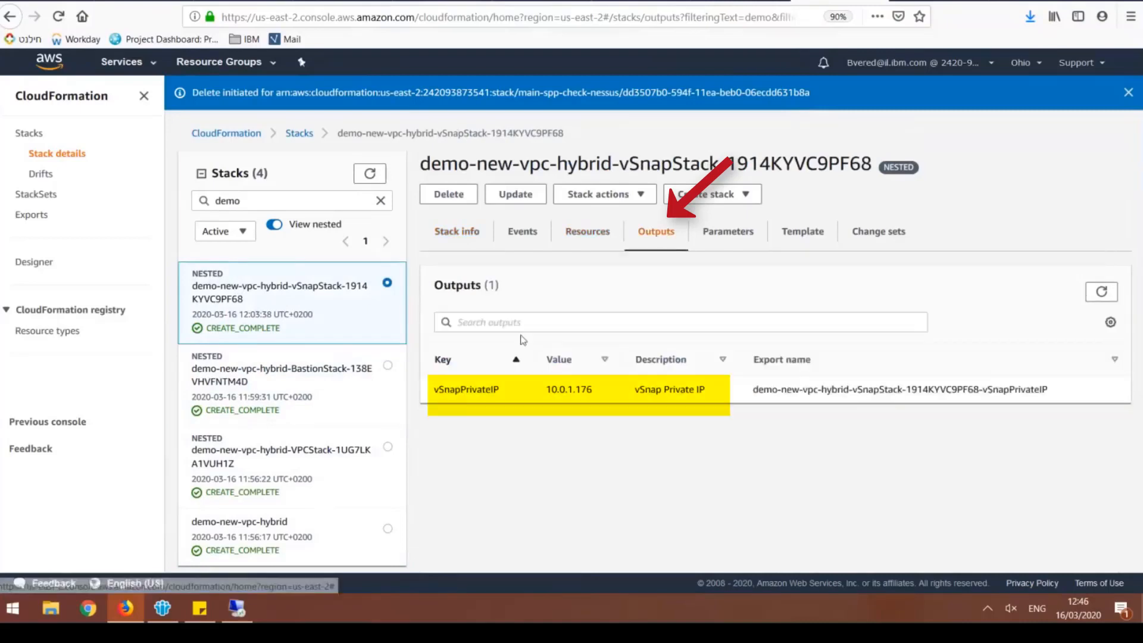
{"action": "double_click", "coordinate": [580, 390]}
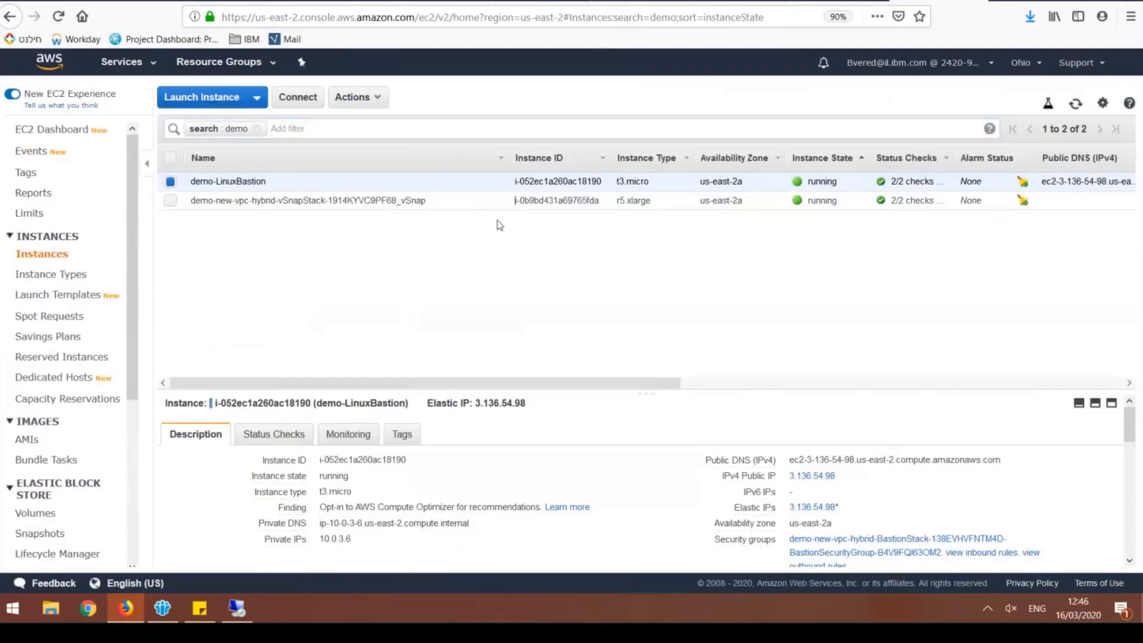
Examine the demo-LinuxBastion and vSnap server entries in the EC2 instances list, selecting the vSnap instance to view its details
{"action": "left_click", "coordinate": [434, 199]}
{"action": "left_click", "coordinate": [436, 185]}
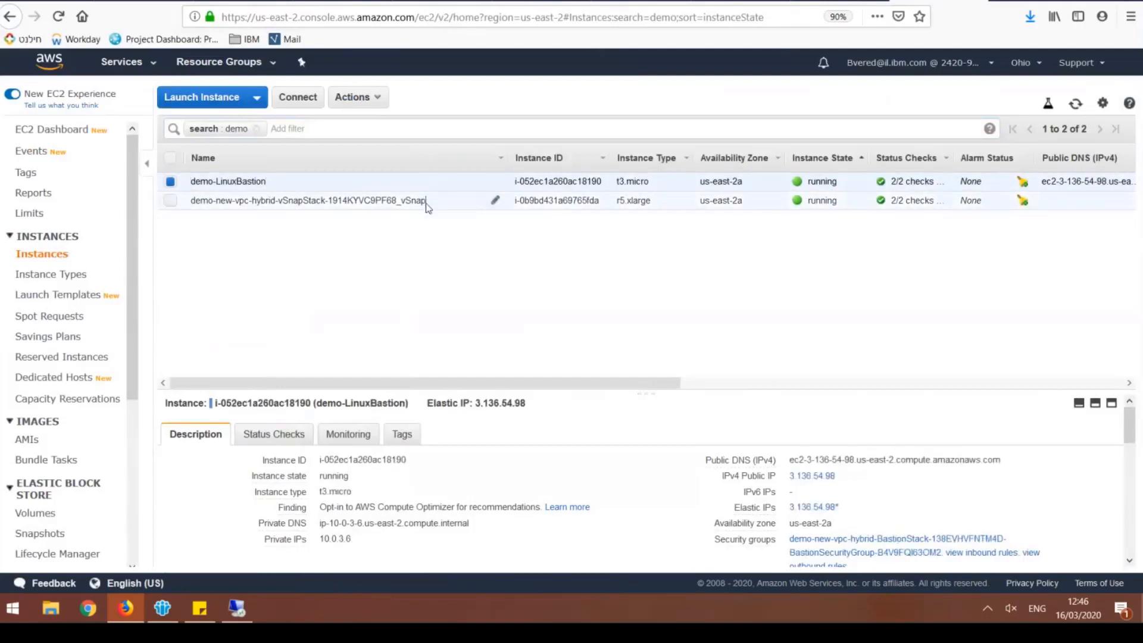
{"action": "left_click", "coordinate": [427, 201]}
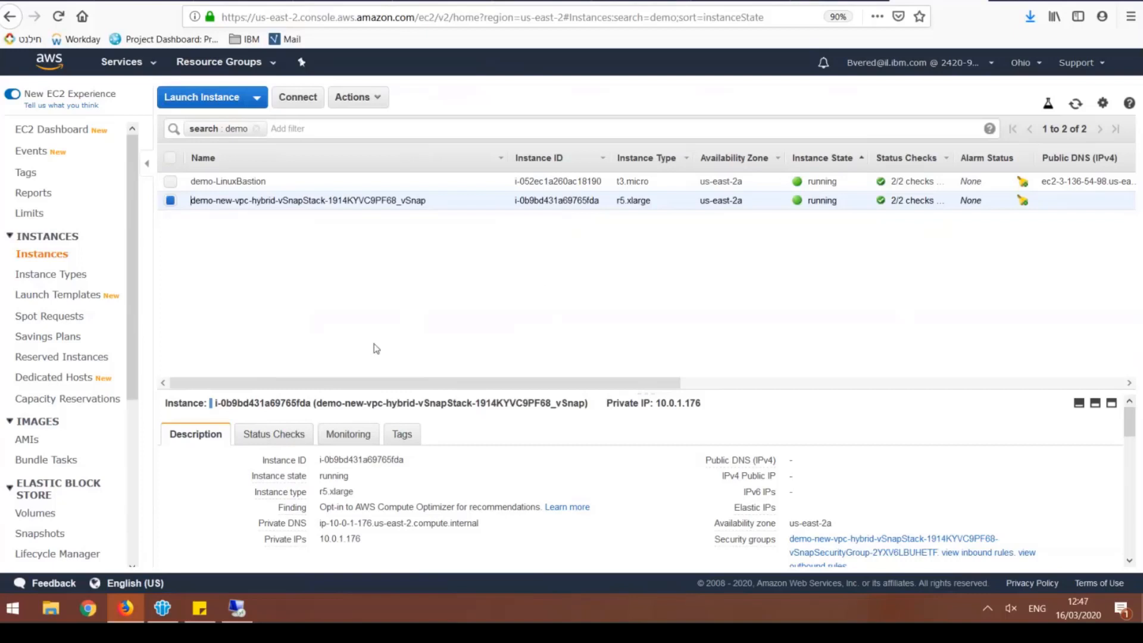
{"action": "left_click", "coordinate": [425, 280]}
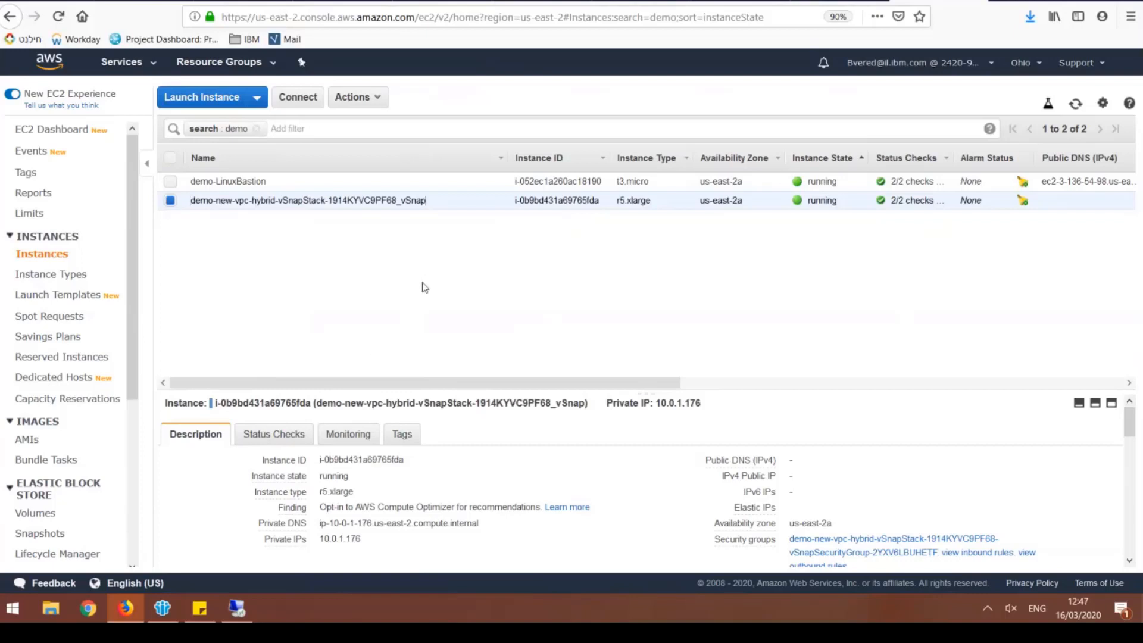